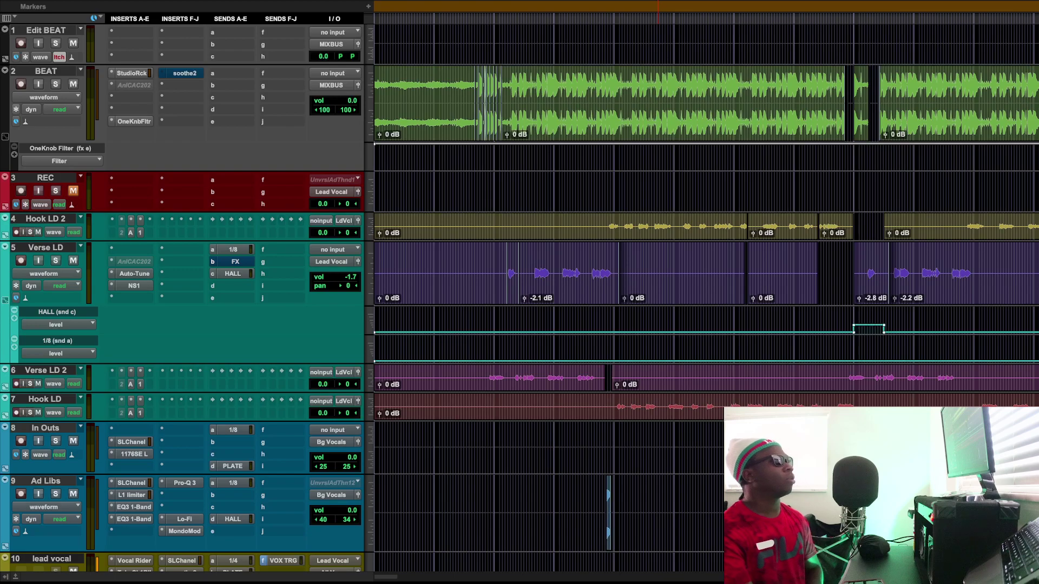
{"action": "key", "text": "space"}
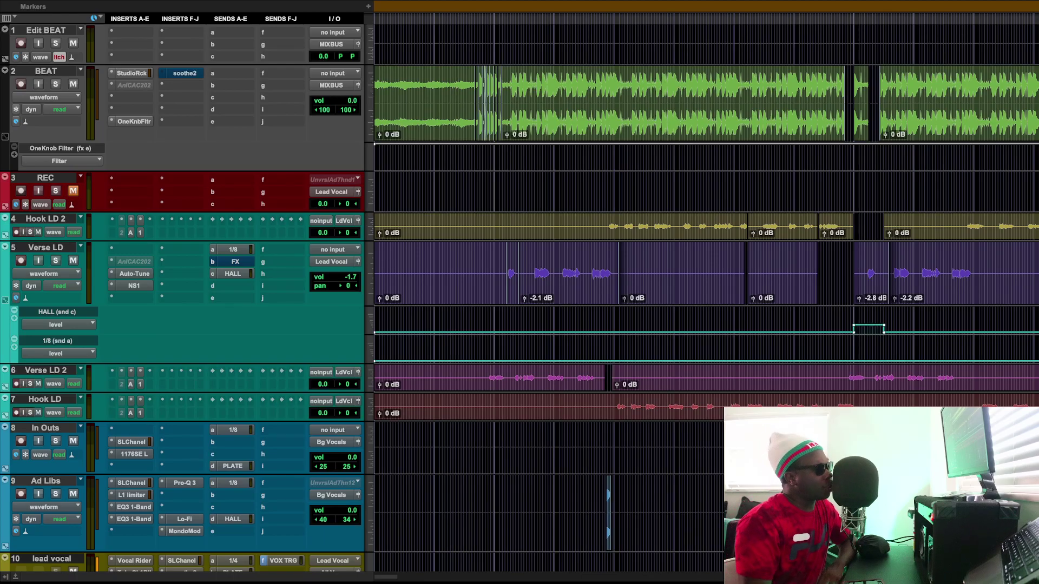
{"action": "scroll", "coordinate": [519, 298], "scroll_direction": "down", "scroll_amount": 1}
{"action": "scroll", "coordinate": [519, 297], "scroll_direction": "down", "scroll_amount": 5}
{"action": "scroll", "coordinate": [519, 297], "scroll_direction": "up", "scroll_amount": 6}
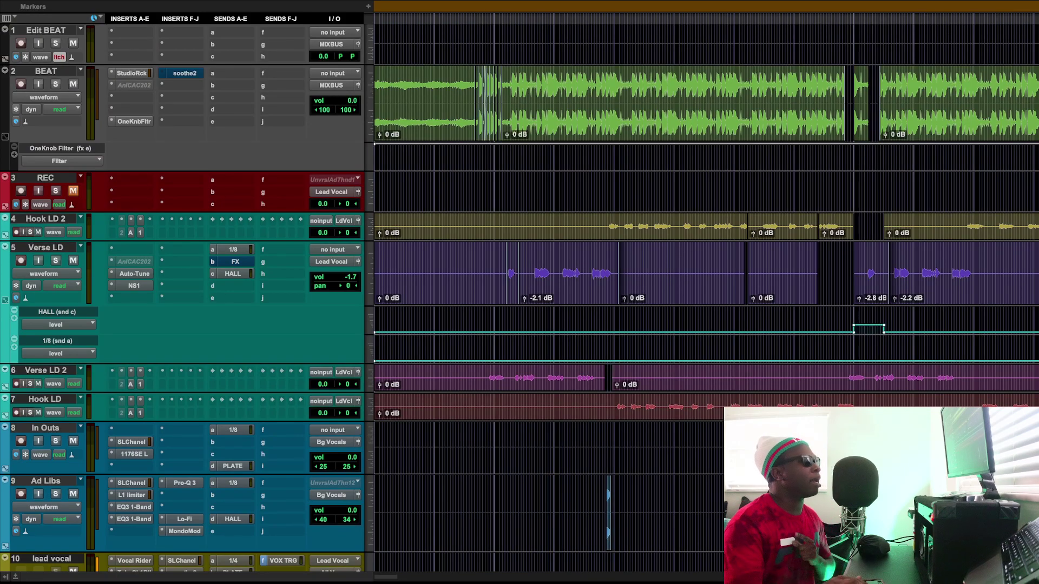
- Open the EQ3 7-Band on the lead vocal track and move its window beside the track's inserts
{"action": "scroll", "coordinate": [519, 298], "scroll_direction": "down", "scroll_amount": 5}
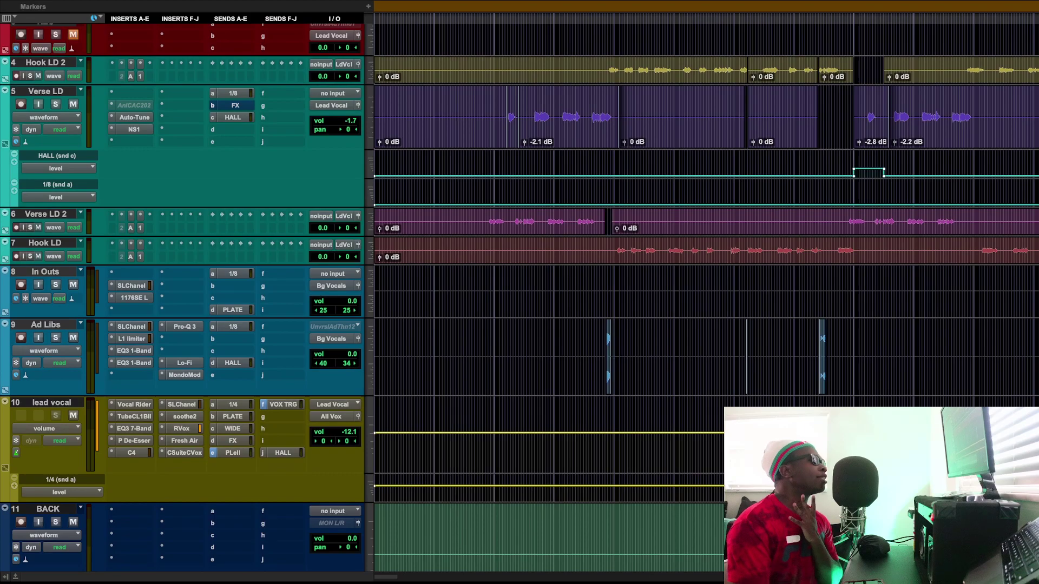
{"action": "left_click", "coordinate": [134, 428]}
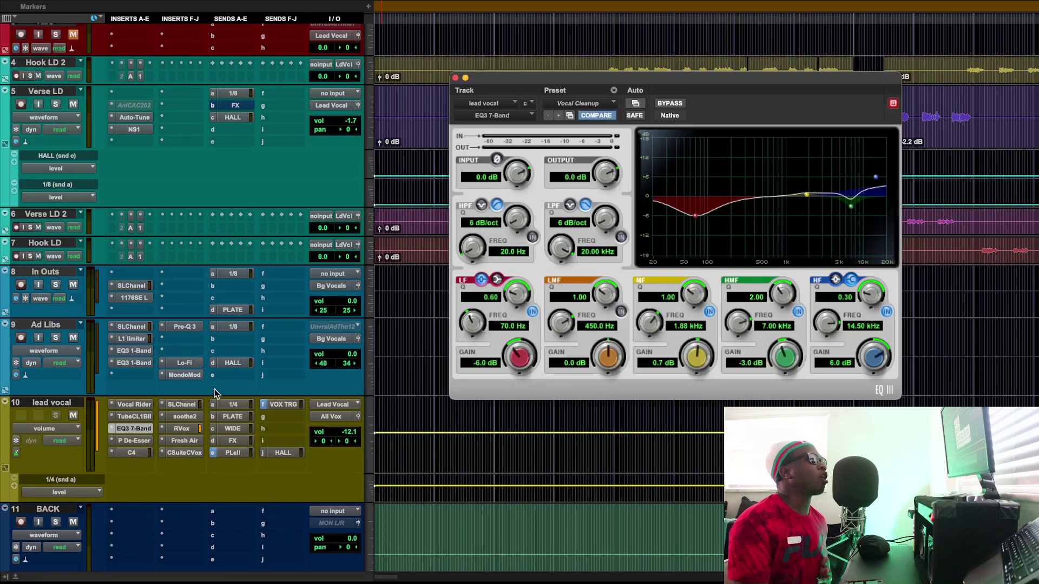
{"action": "left_click_drag", "start_coordinate": [709, 80], "coordinate": [563, 69]}
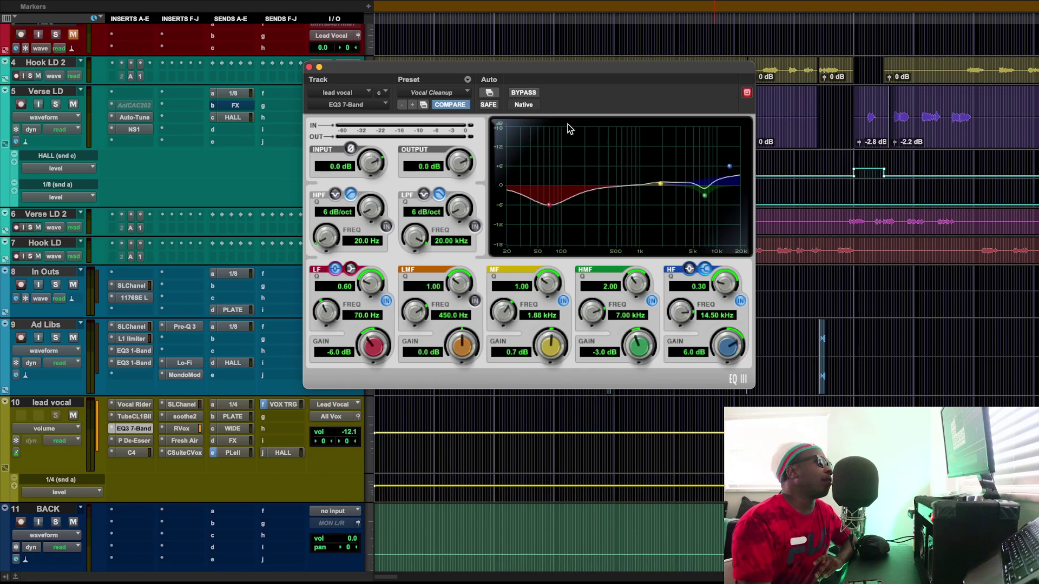
{"action": "left_click_drag", "start_coordinate": [528, 70], "coordinate": [514, 127]}
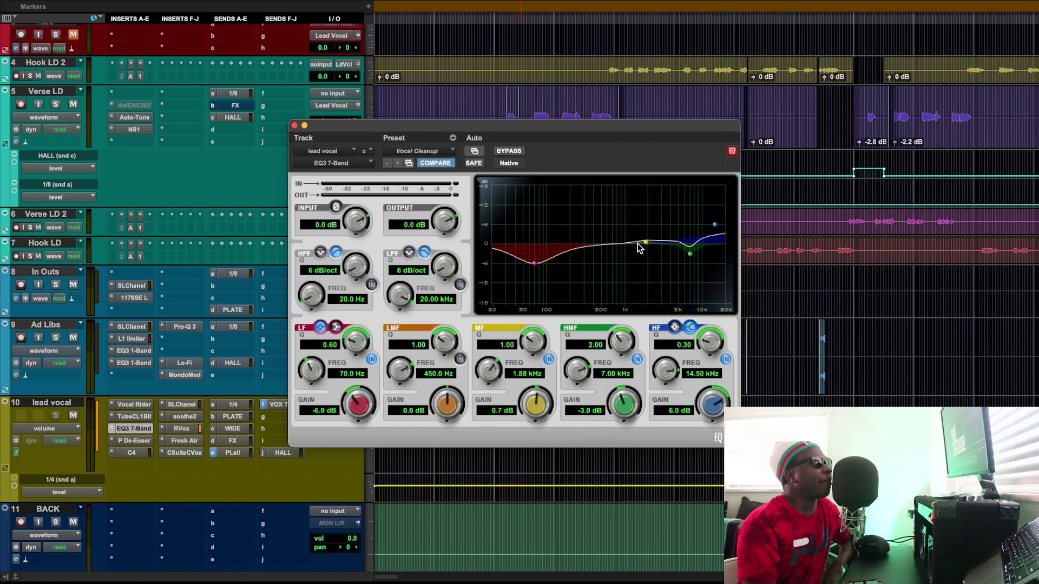
- Play the song from the first verse while switching the lead vocal EQ's MF band out and in for comparison
{"action": "left_click", "coordinate": [494, 476]}
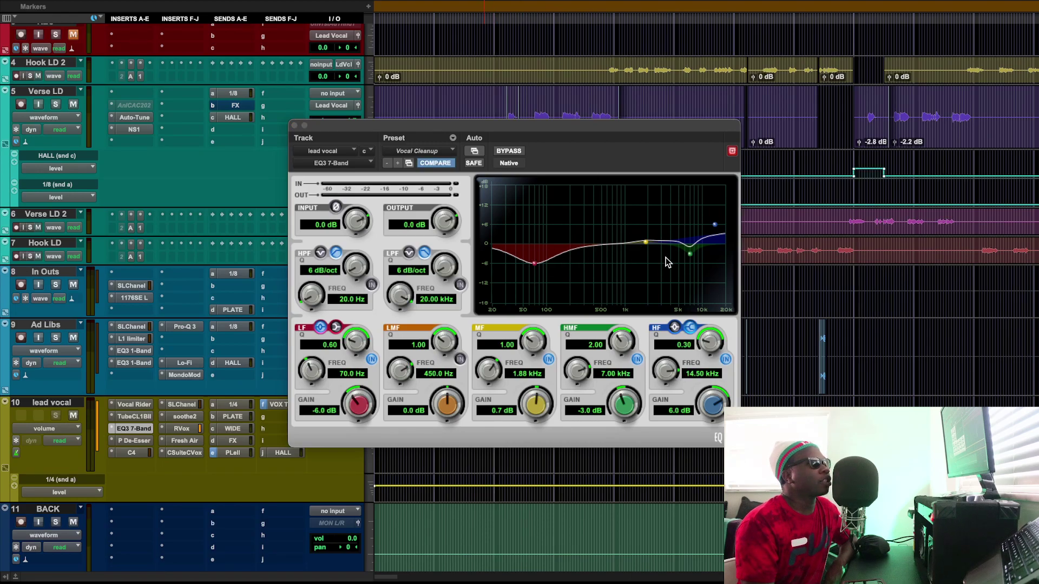
{"action": "key", "text": "space"}
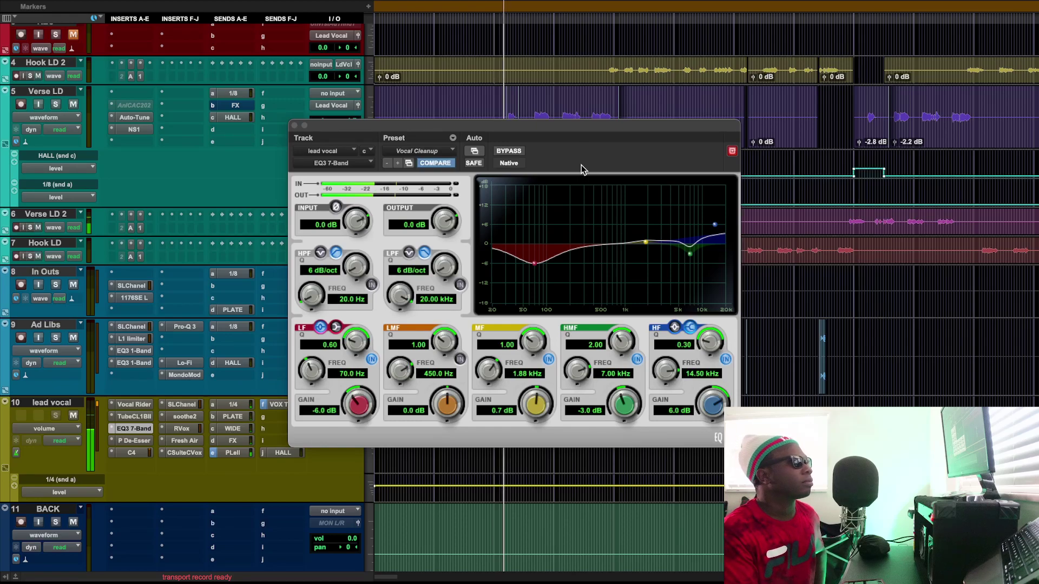
{"action": "left_click", "coordinate": [548, 359]}
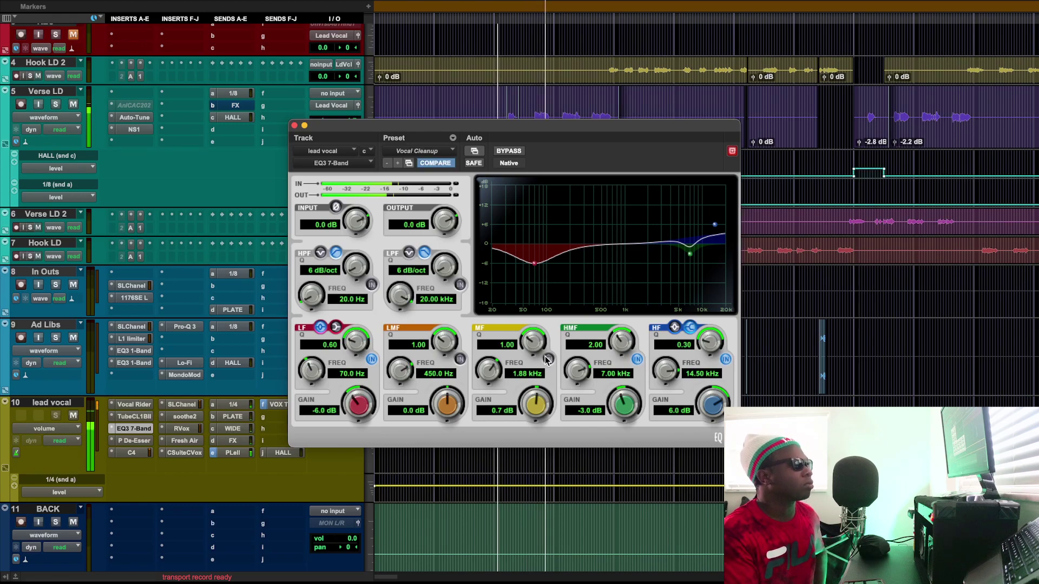
{"action": "left_click", "coordinate": [547, 359]}
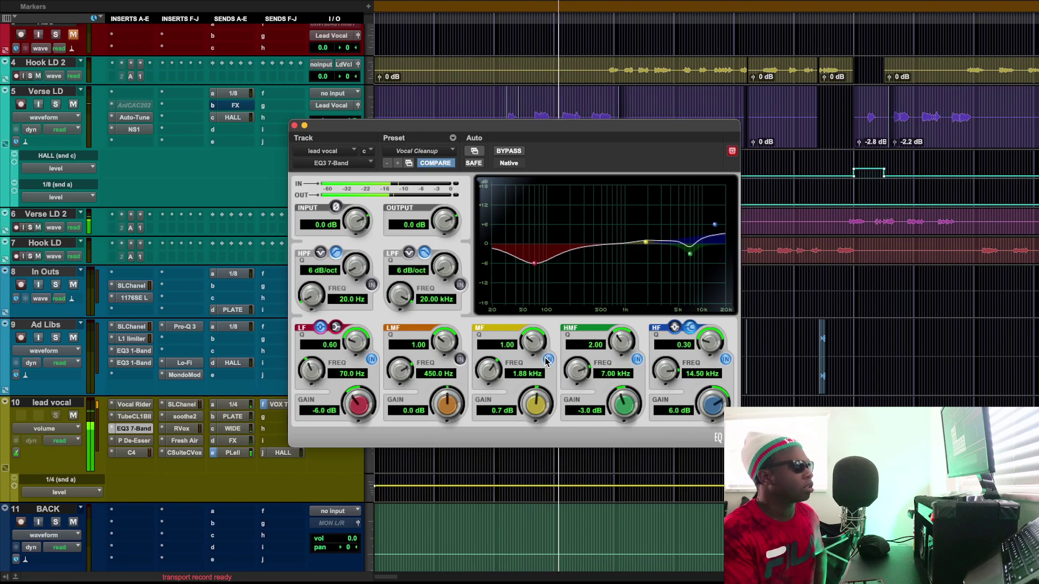
{"action": "left_click", "coordinate": [548, 359]}
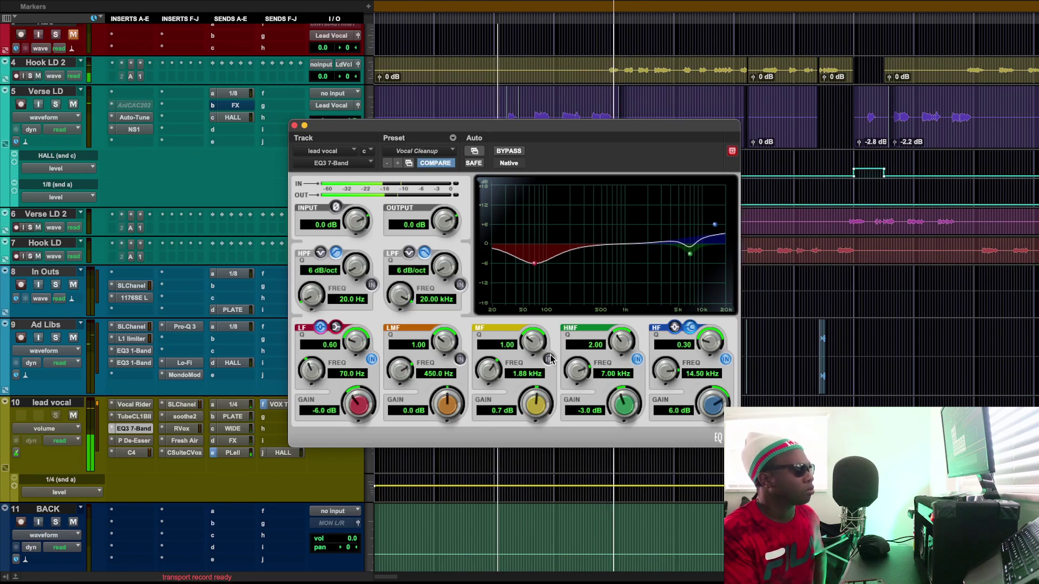
{"action": "left_click", "coordinate": [547, 359]}
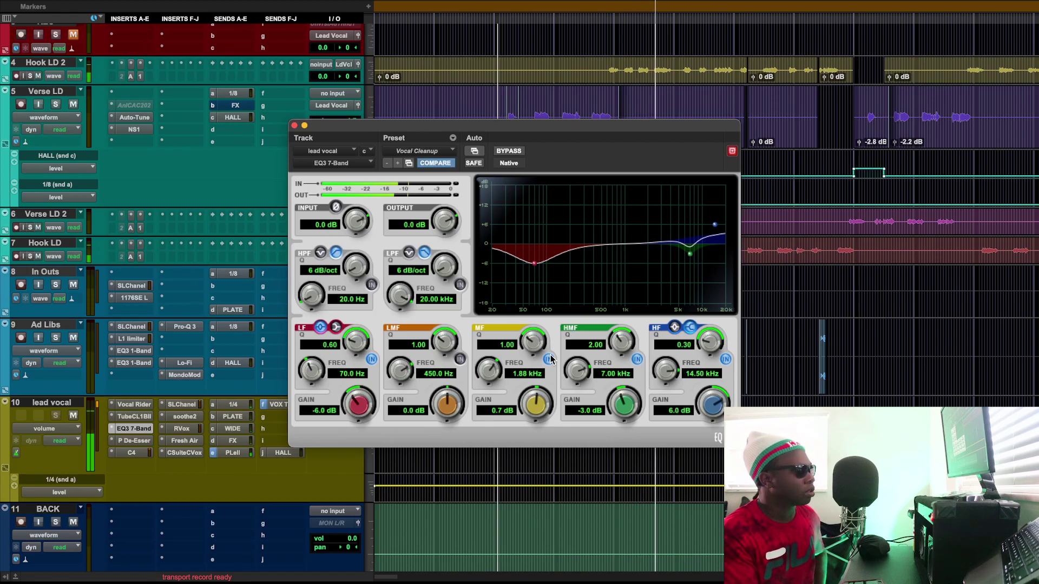
{"action": "left_click", "coordinate": [548, 358]}
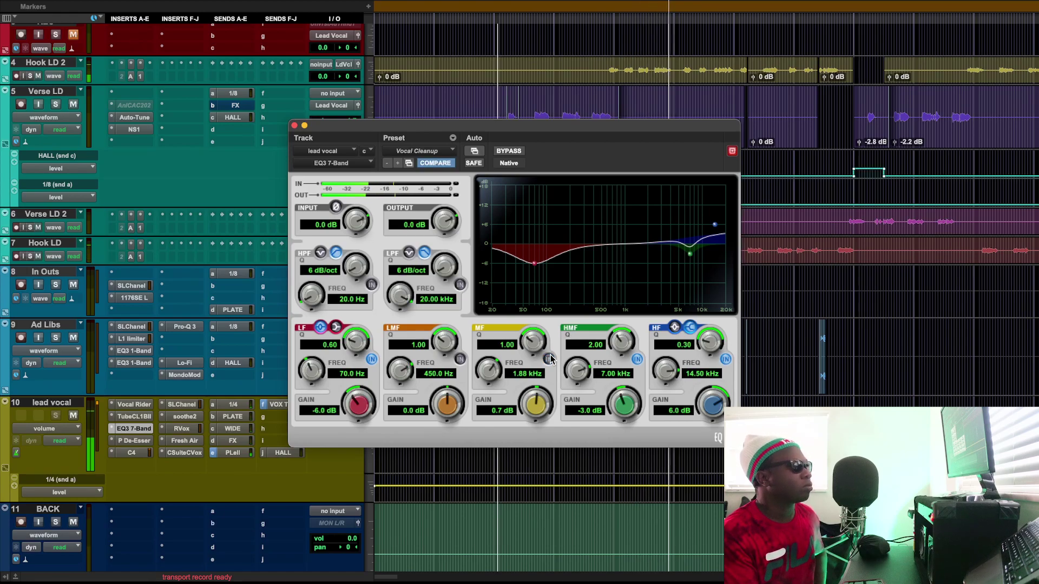
{"action": "left_click", "coordinate": [548, 359]}
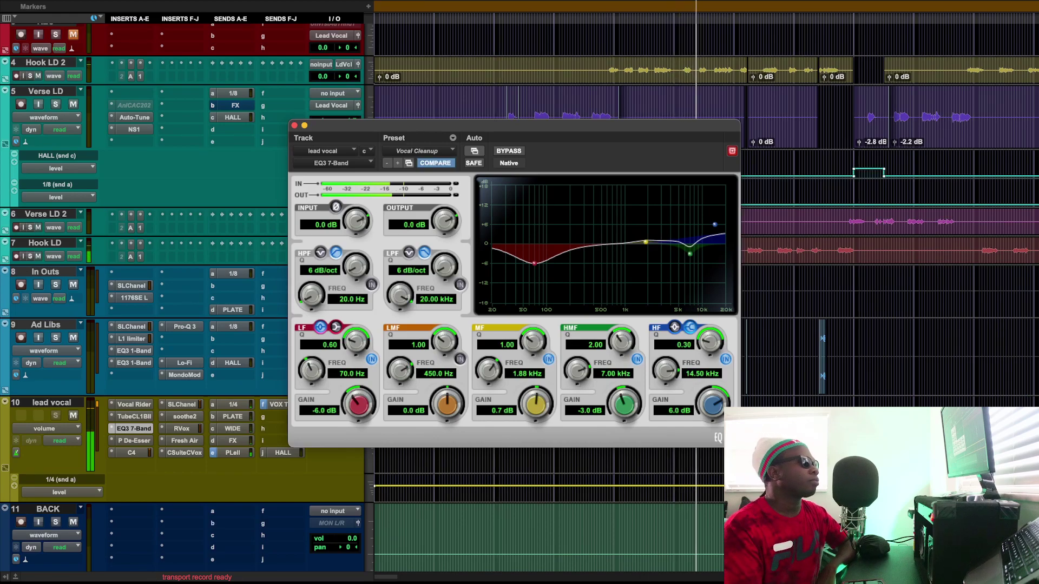
{"action": "key", "text": "space"}
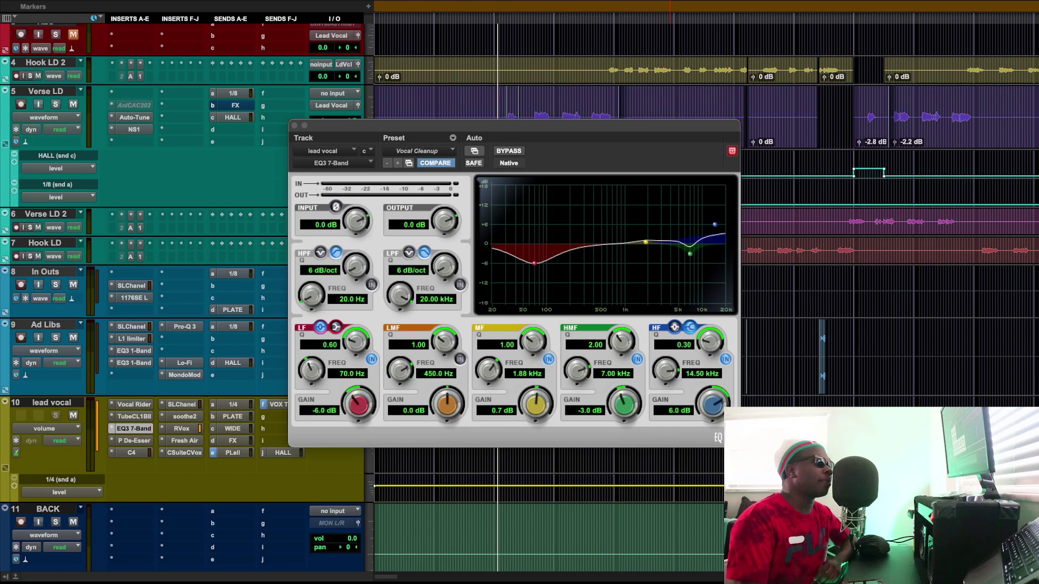
- Replay the section, toggling the HMF band and repeatedly the 1.88 kHz MF band to hear their effect
{"action": "key", "text": "space"}
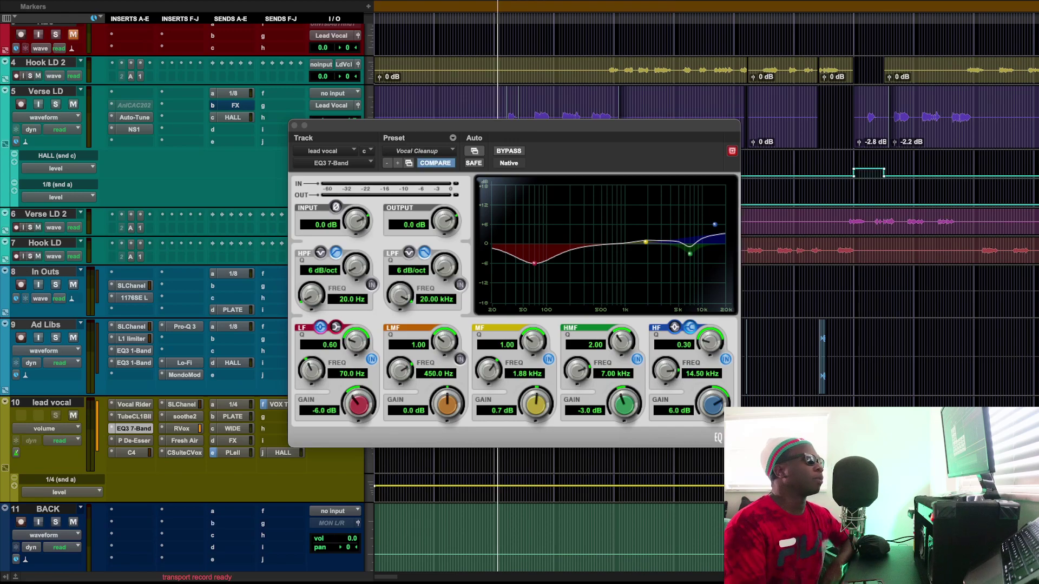
{"action": "left_click", "coordinate": [638, 360]}
{"action": "left_click", "coordinate": [638, 360]}
{"action": "left_click", "coordinate": [548, 360]}
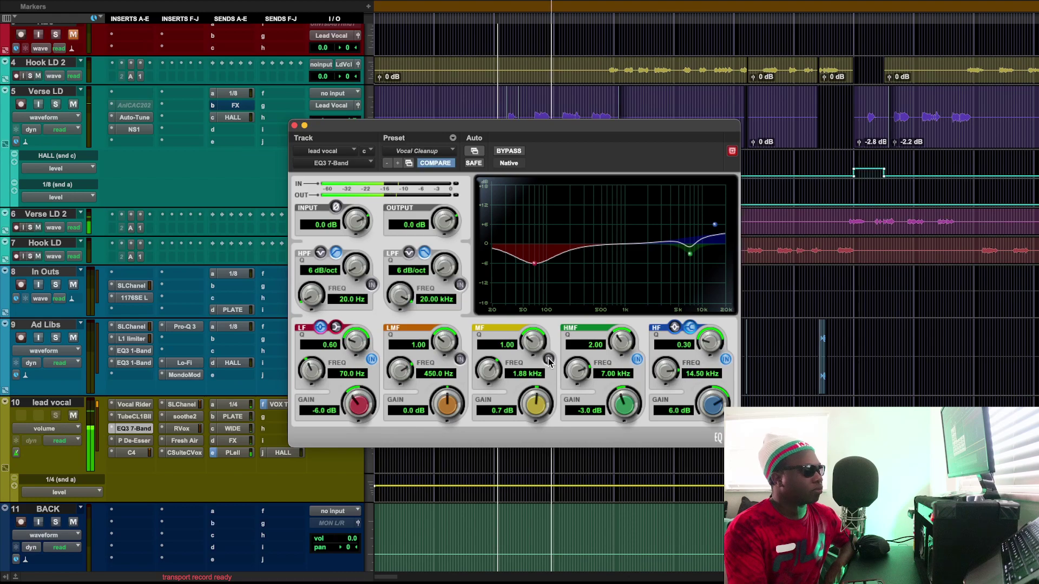
{"action": "left_click", "coordinate": [548, 360]}
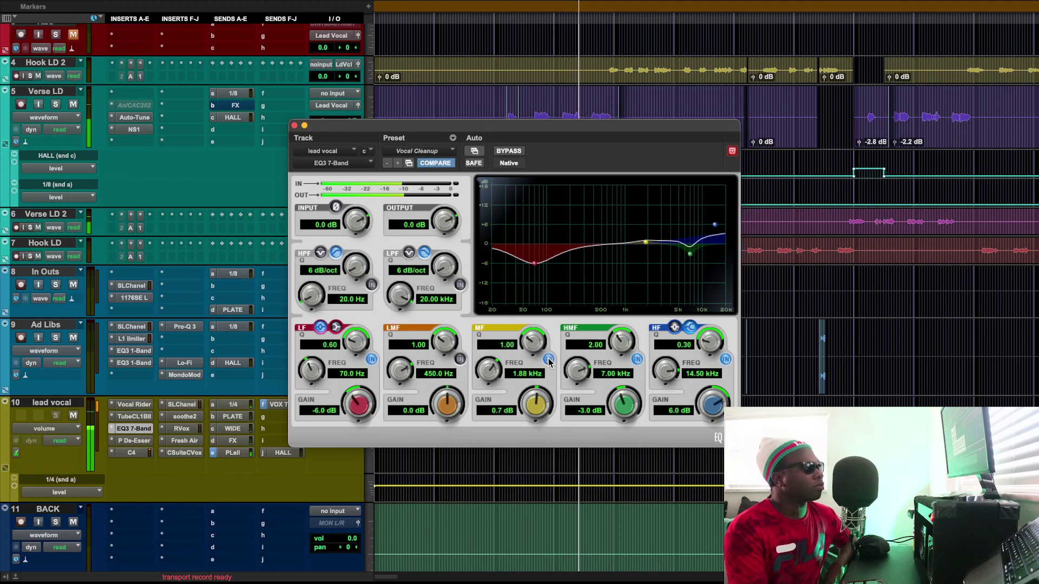
{"action": "left_click", "coordinate": [548, 360]}
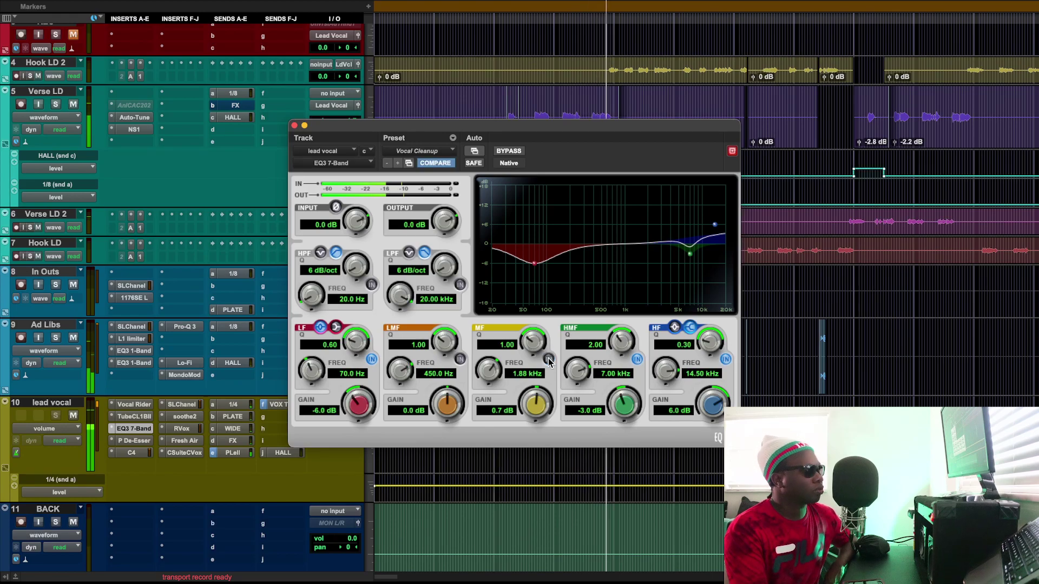
{"action": "left_click", "coordinate": [548, 360]}
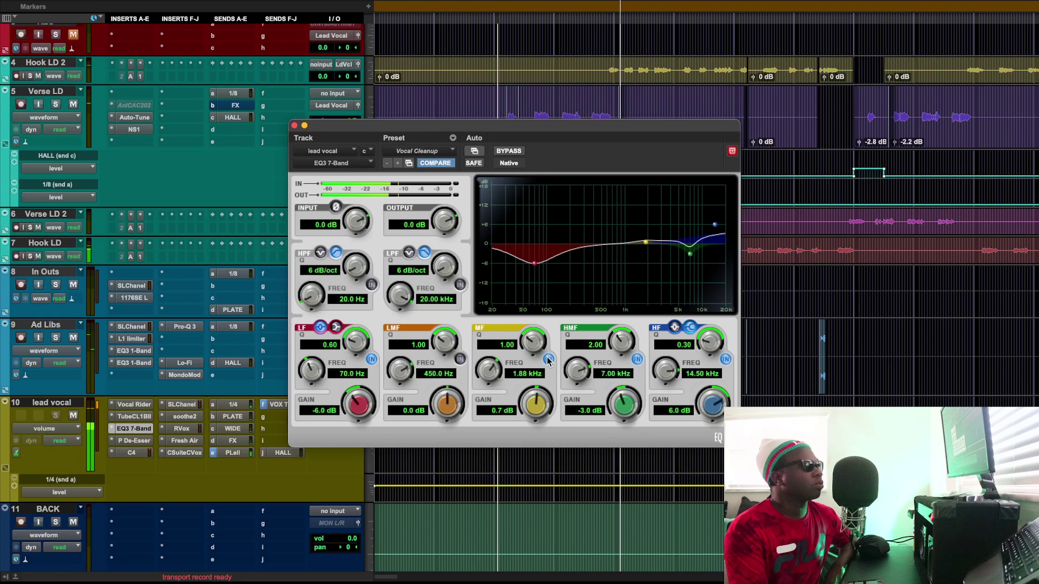
- Compare the vocal with the 70 Hz LF band out and in, stop playback and close the EQ
{"action": "left_click", "coordinate": [371, 359]}
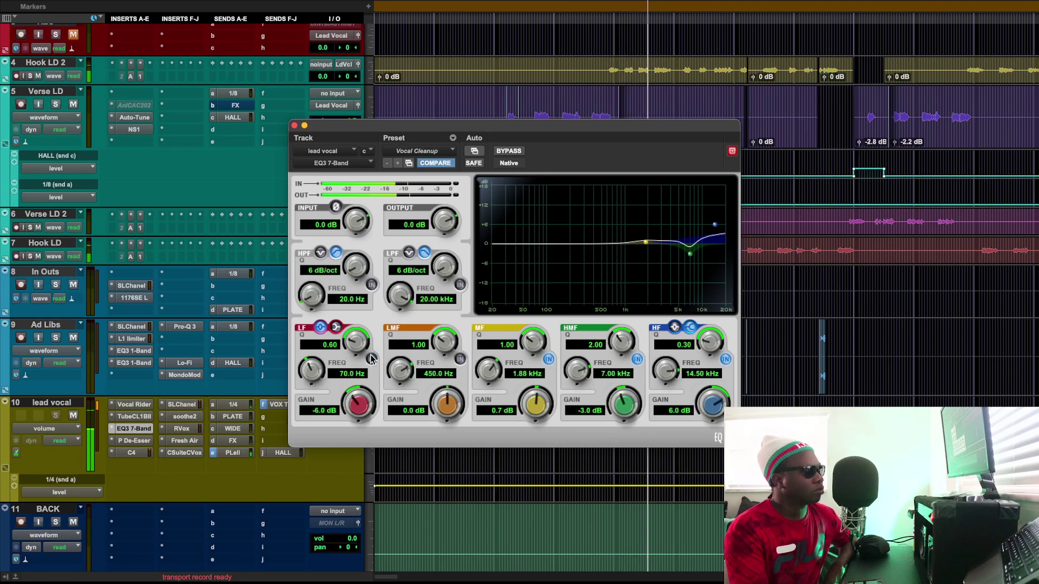
{"action": "left_click", "coordinate": [371, 359]}
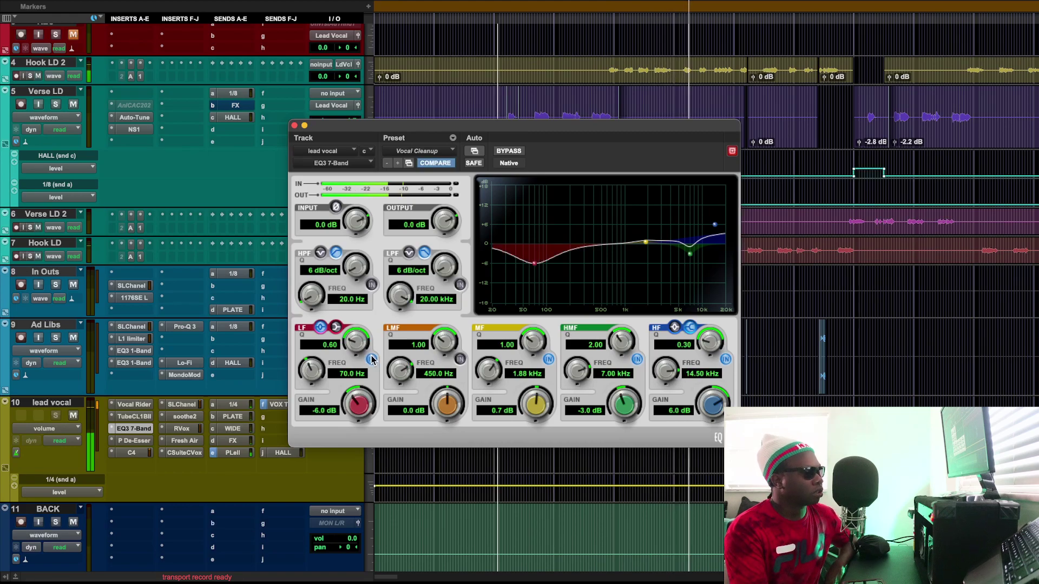
{"action": "left_click", "coordinate": [371, 359]}
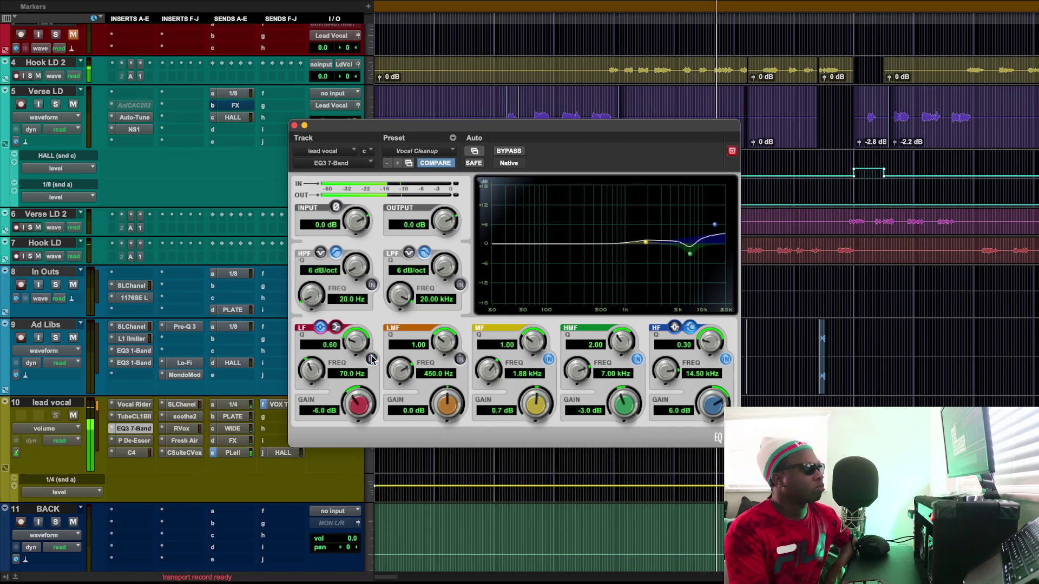
{"action": "left_click", "coordinate": [371, 359]}
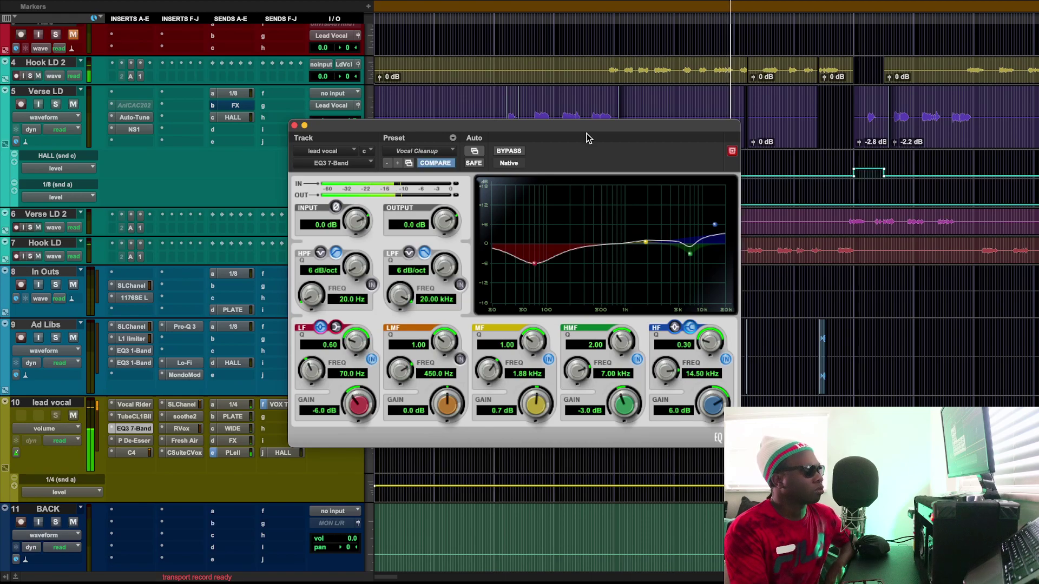
{"action": "key", "text": "space"}
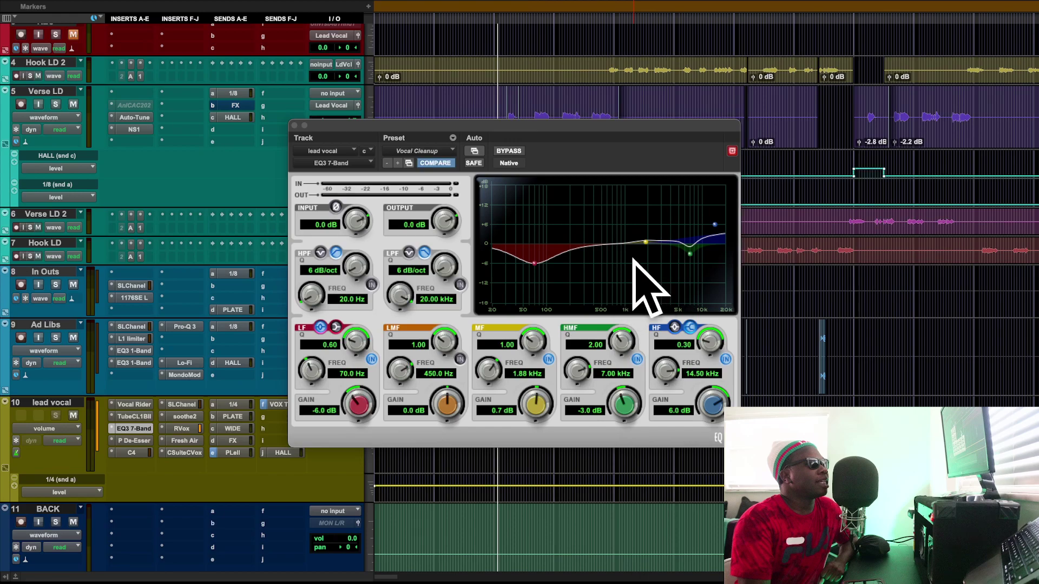
{"action": "left_click", "coordinate": [294, 126]}
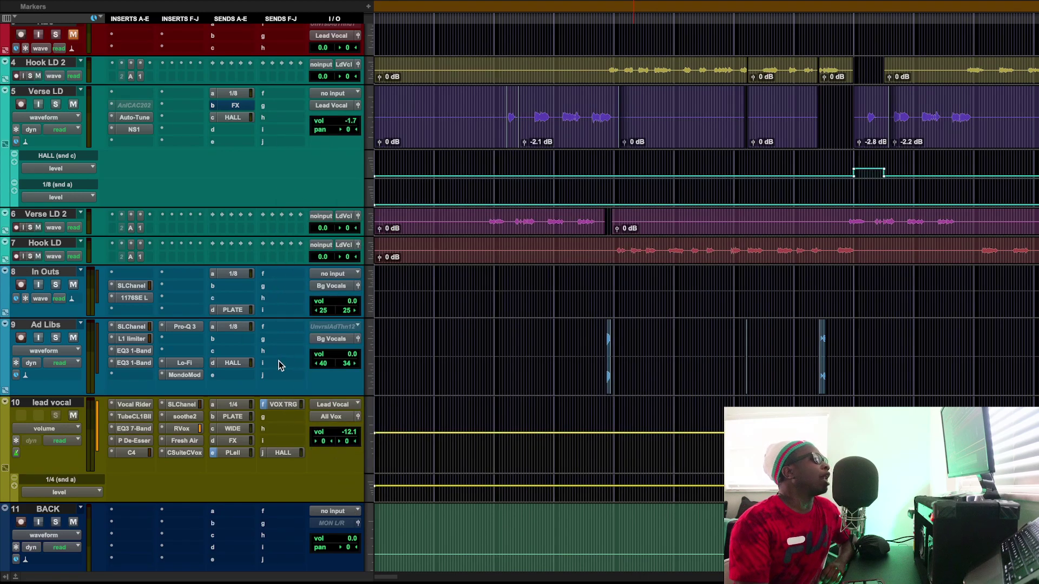
- Open AVOX PUNCH on the 76 track and RVox on the lead vocal, keeping both plug-in windows side by side
{"action": "scroll", "coordinate": [649, 308], "scroll_direction": "down", "scroll_amount": 10}
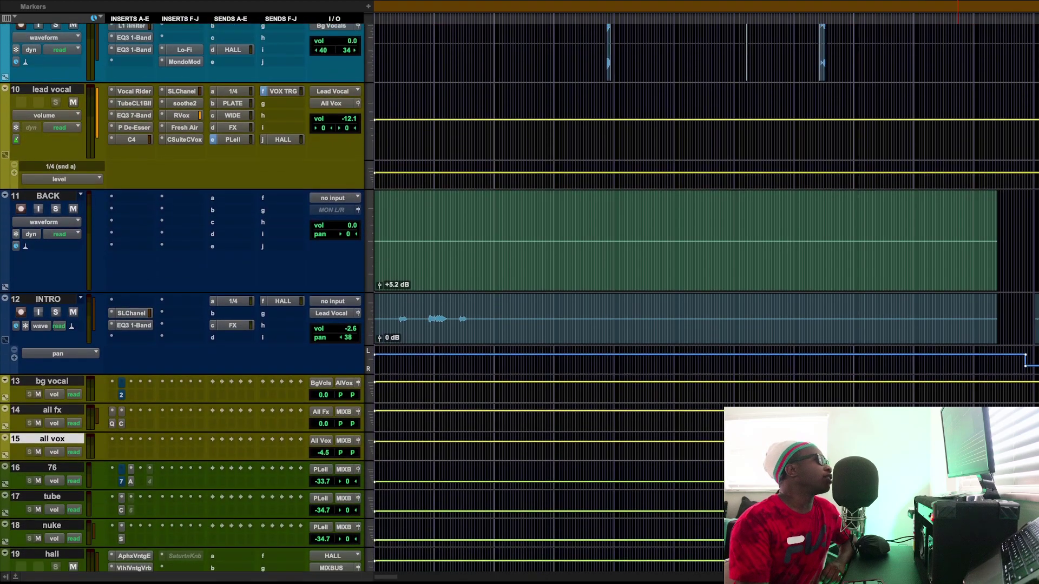
{"action": "left_click", "coordinate": [132, 470]}
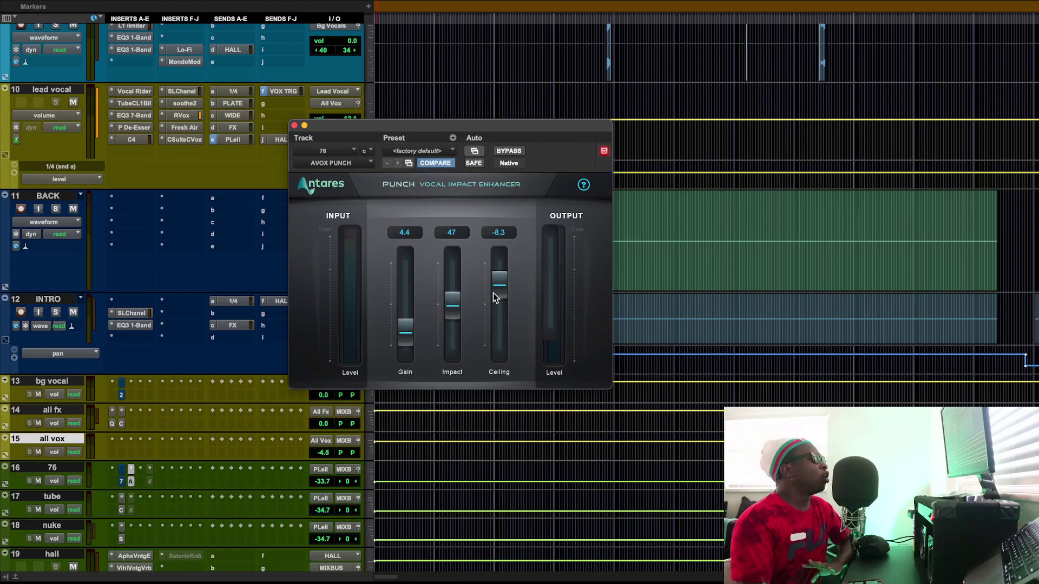
{"action": "left_click", "coordinate": [603, 150]}
{"action": "left_click", "coordinate": [182, 116]}
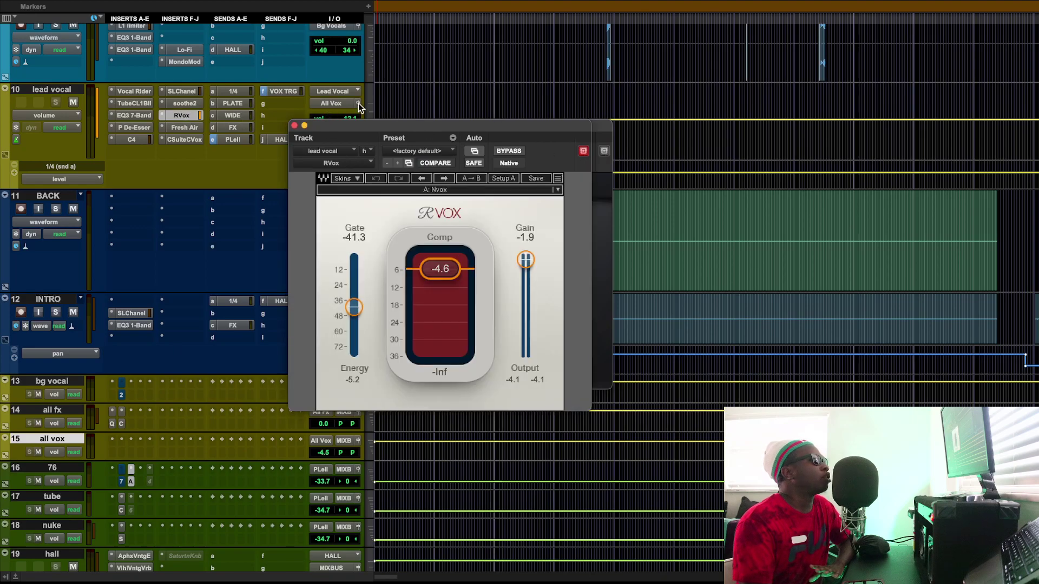
{"action": "left_click_drag", "start_coordinate": [505, 122], "coordinate": [814, 124]}
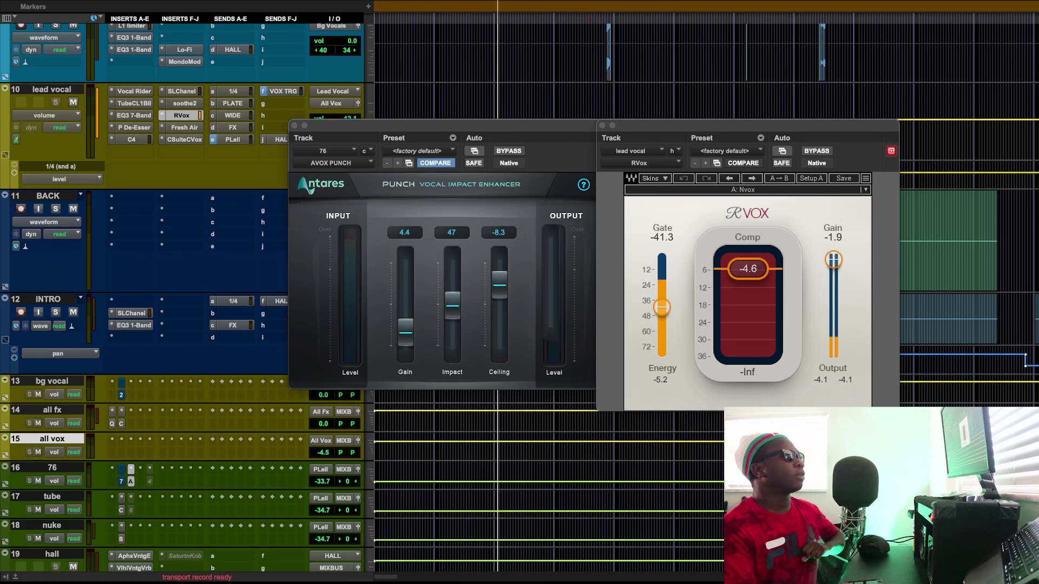
- Compare the vocal with AVOX PUNCH on the 76 track bypassed and active during playback, ending with it active and playback stopped
{"action": "left_click", "coordinate": [502, 152]}
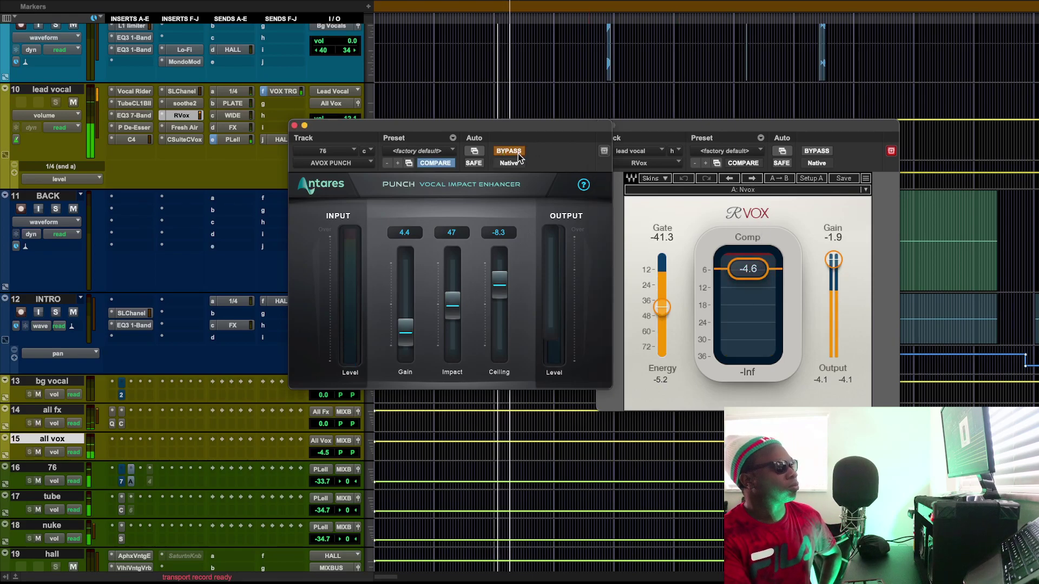
{"action": "left_click", "coordinate": [508, 151]}
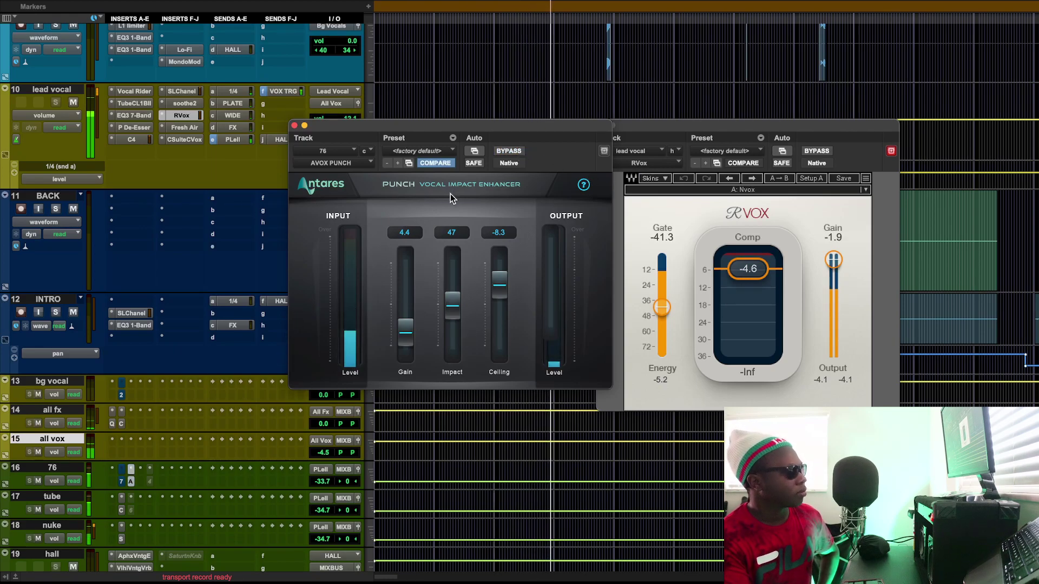
{"action": "left_click", "coordinate": [514, 152]}
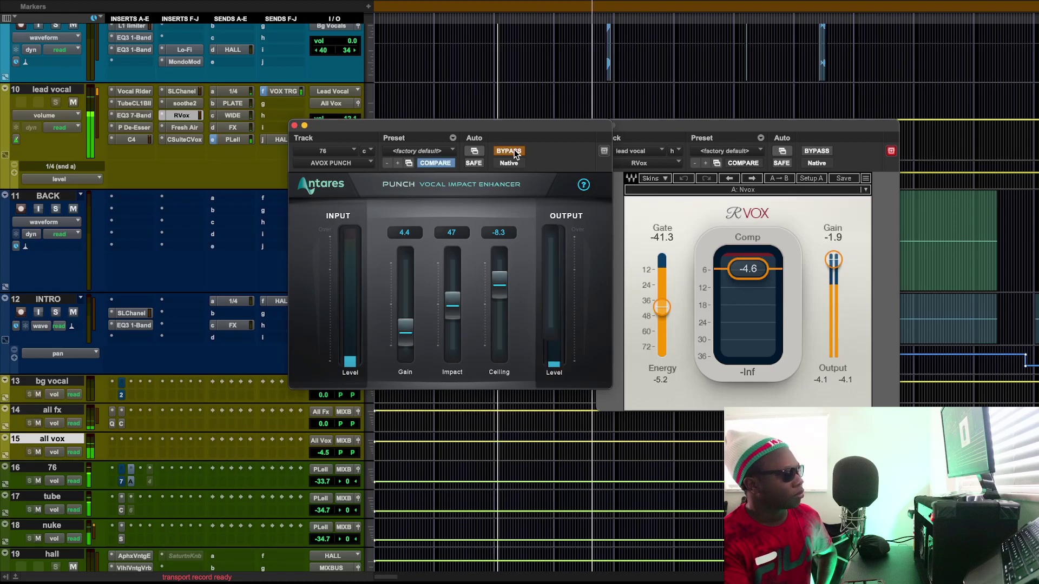
{"action": "left_click", "coordinate": [513, 151]}
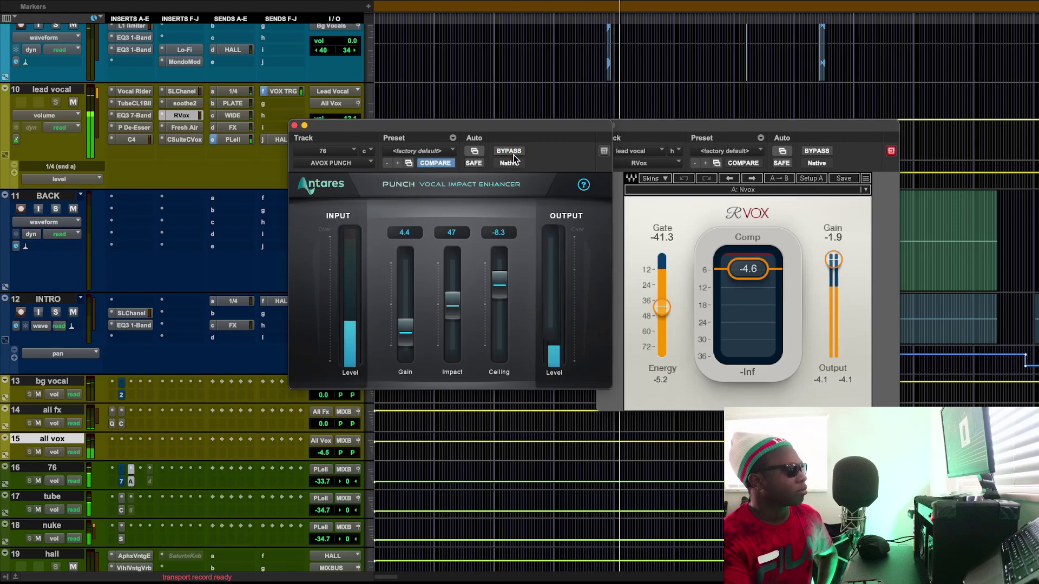
{"action": "left_click", "coordinate": [512, 153]}
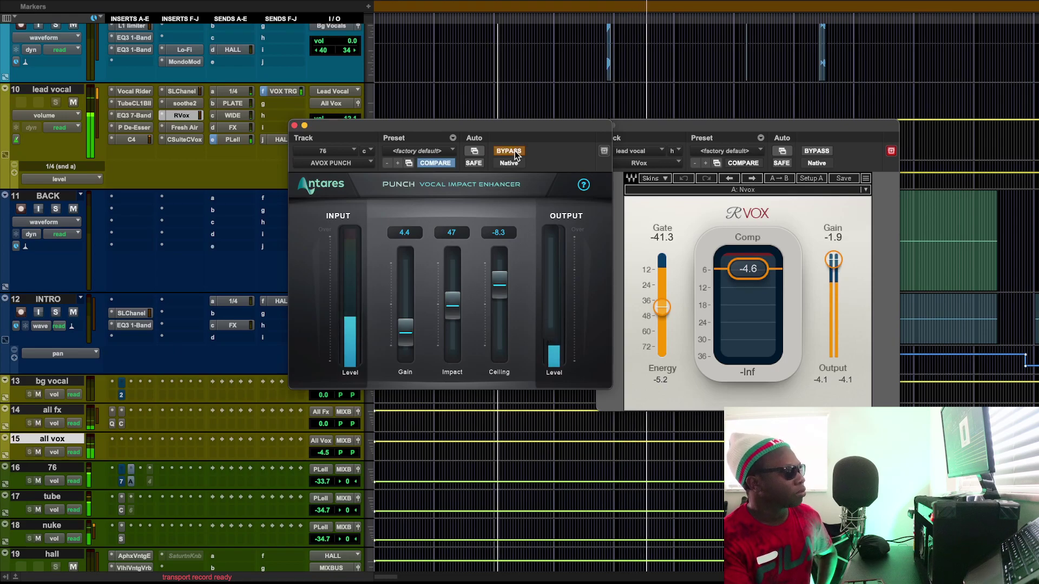
{"action": "left_click", "coordinate": [511, 151]}
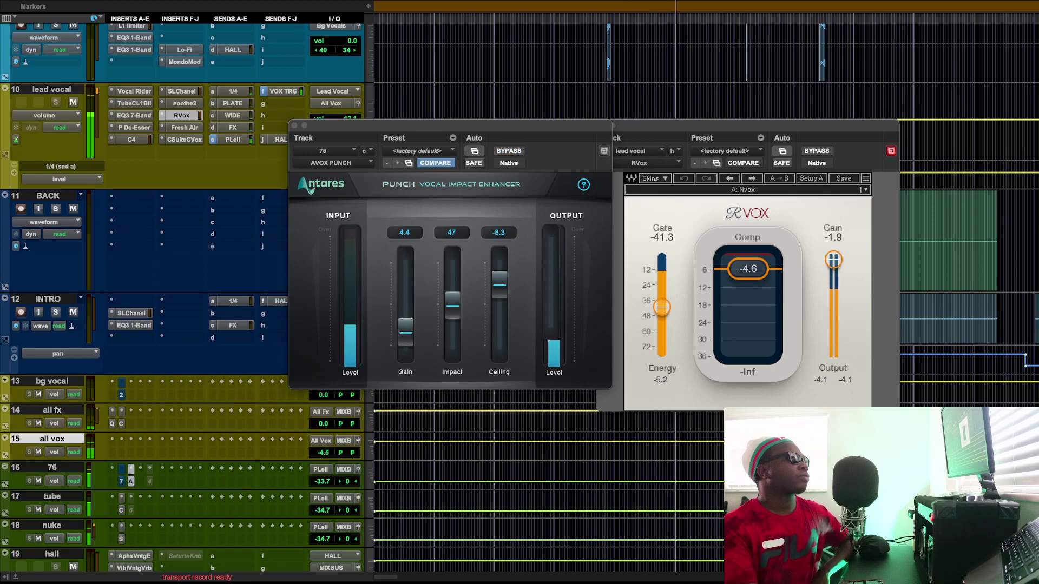
{"action": "key", "text": "space"}
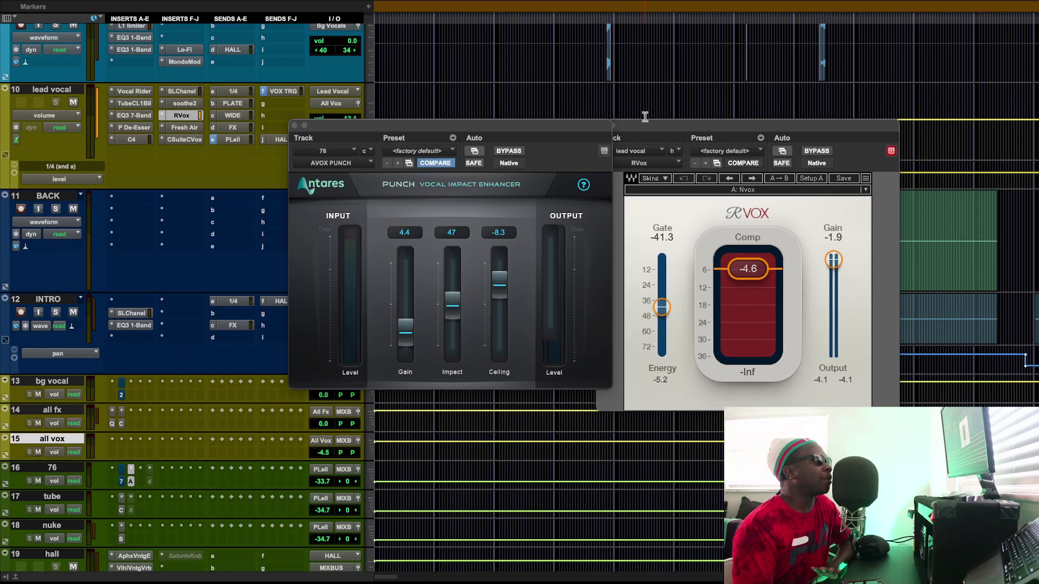
- Close RVox and replay the section, toggling the AVOX PUNCH bypass to hear the parallel vocal with and without it
{"action": "left_click", "coordinate": [605, 130]}
{"action": "left_click", "coordinate": [602, 125]}
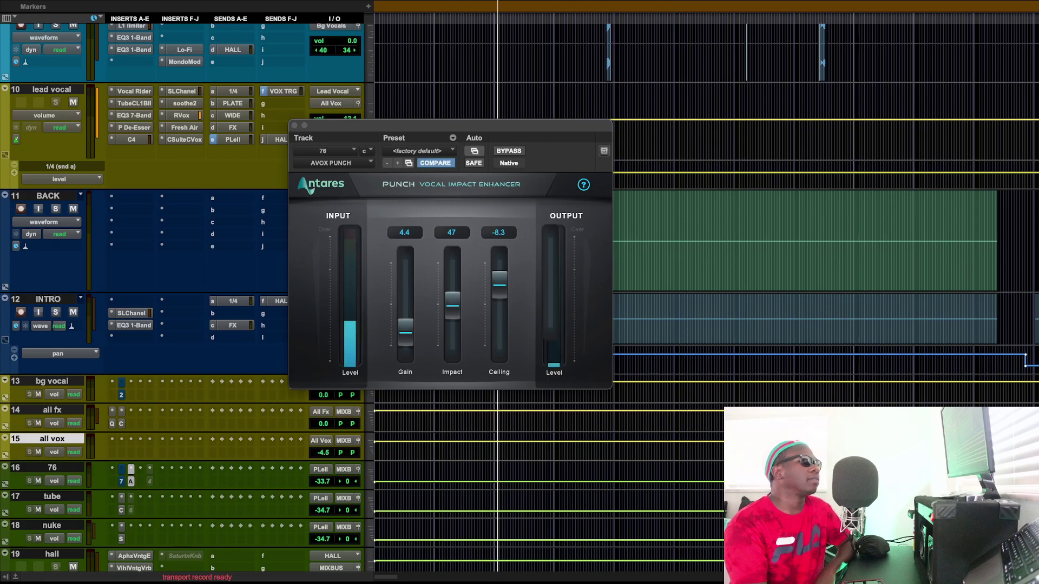
{"action": "key", "text": "space"}
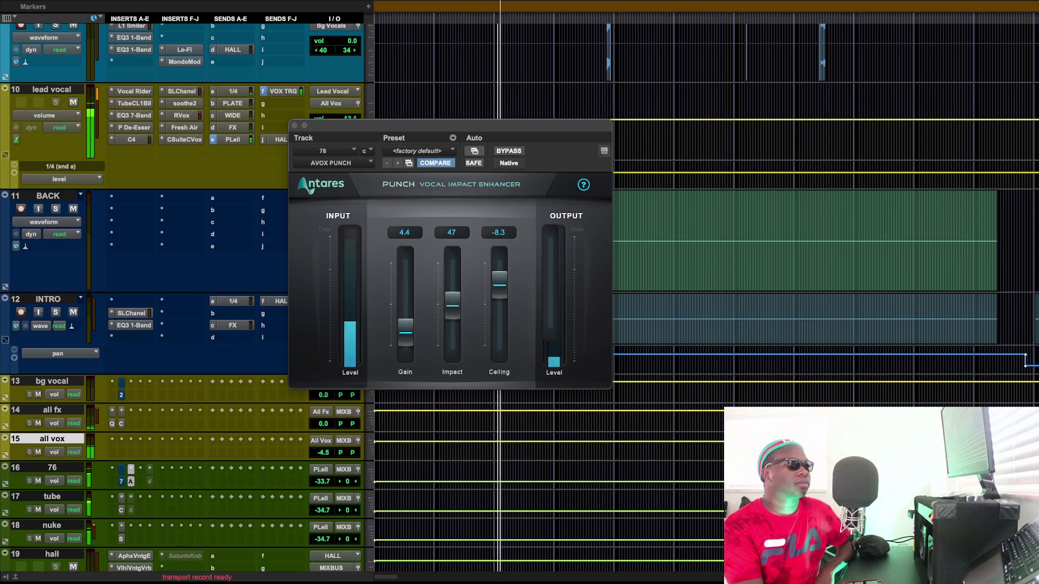
{"action": "left_click", "coordinate": [512, 152]}
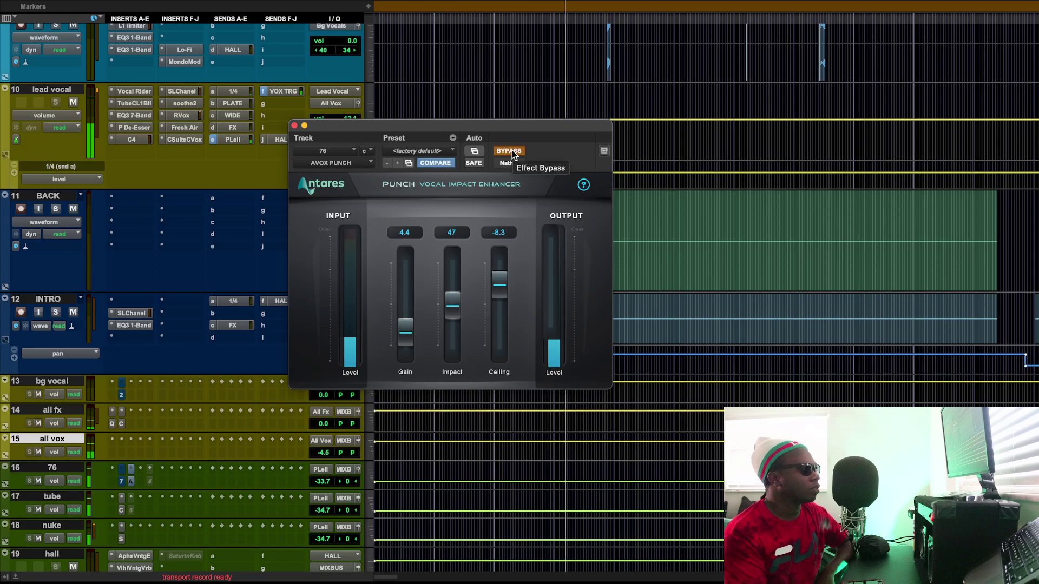
{"action": "left_click", "coordinate": [511, 150]}
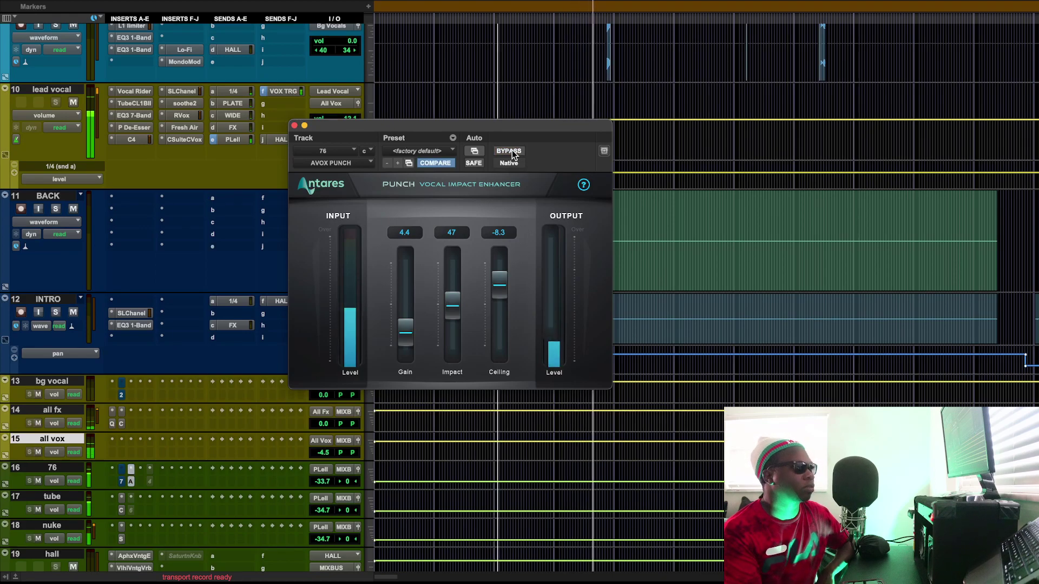
{"action": "left_click", "coordinate": [512, 150]}
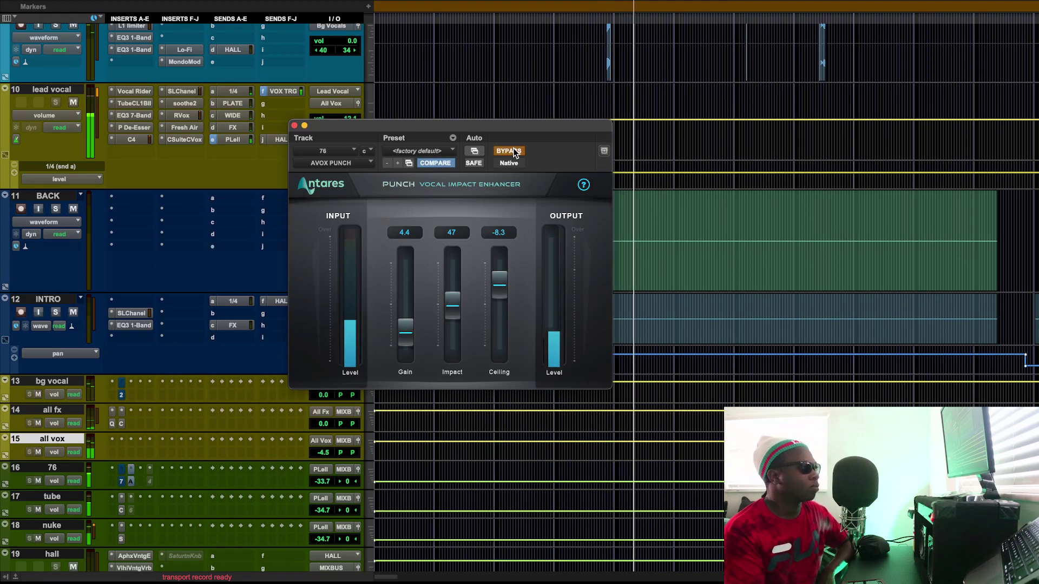
{"action": "left_click", "coordinate": [513, 152]}
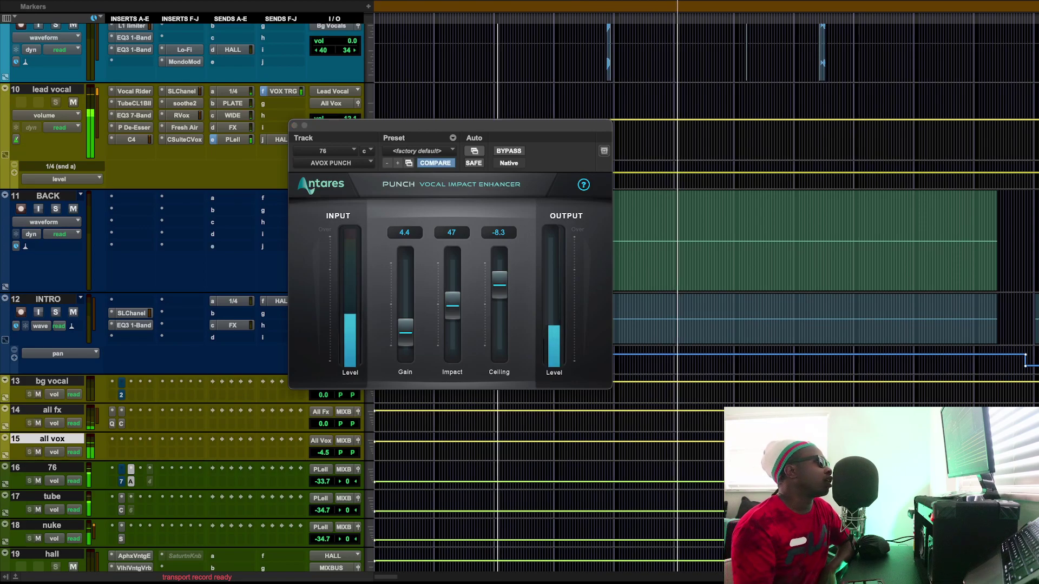
{"action": "key", "text": "space"}
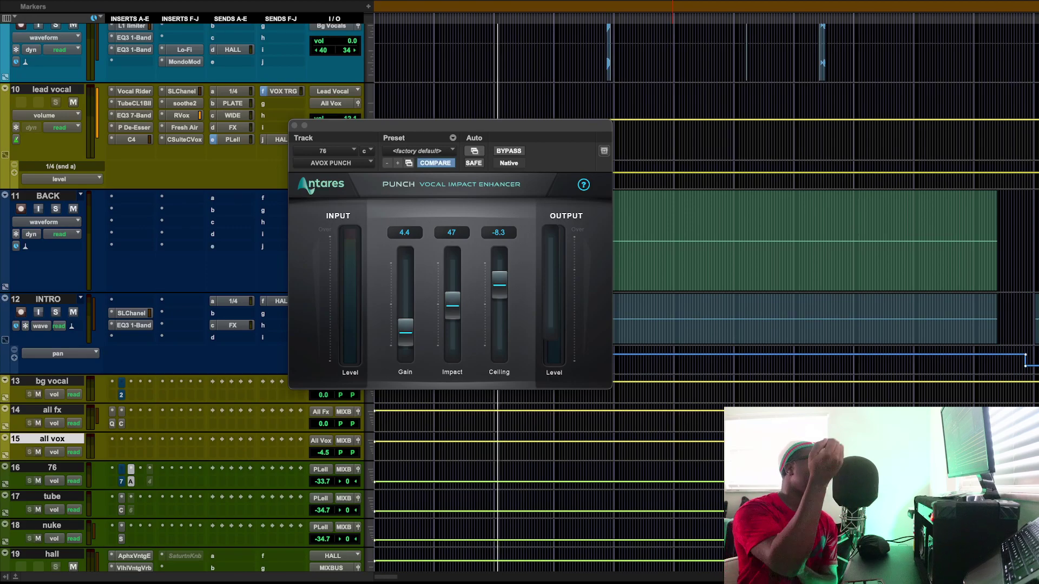
- Close AVOX PUNCH, examine RVox on the lead vocal, and close it as well
{"action": "left_click", "coordinate": [294, 126]}
{"action": "left_click", "coordinate": [177, 115]}
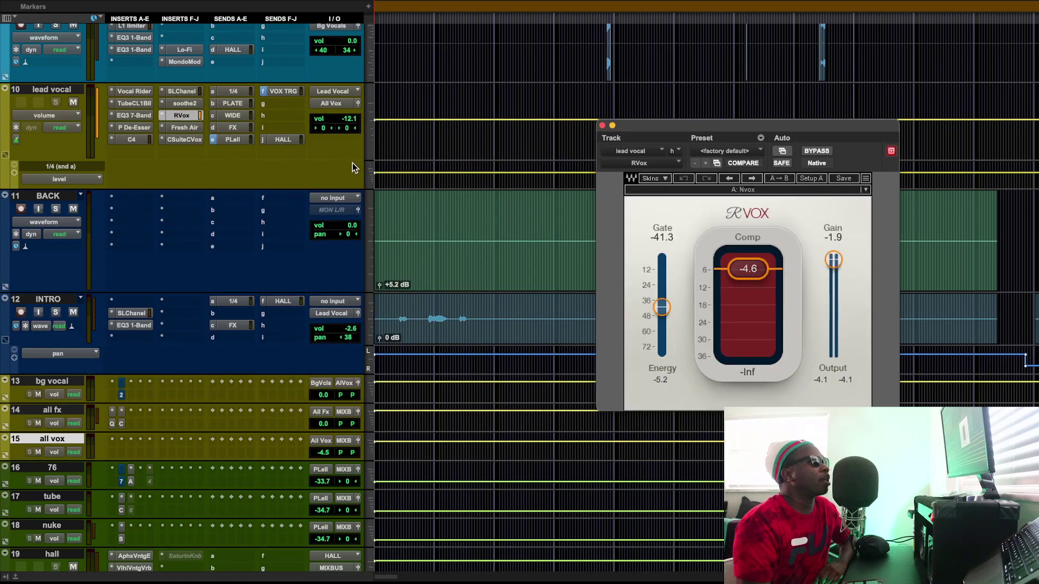
{"action": "left_click_drag", "start_coordinate": [695, 131], "coordinate": [584, 177]}
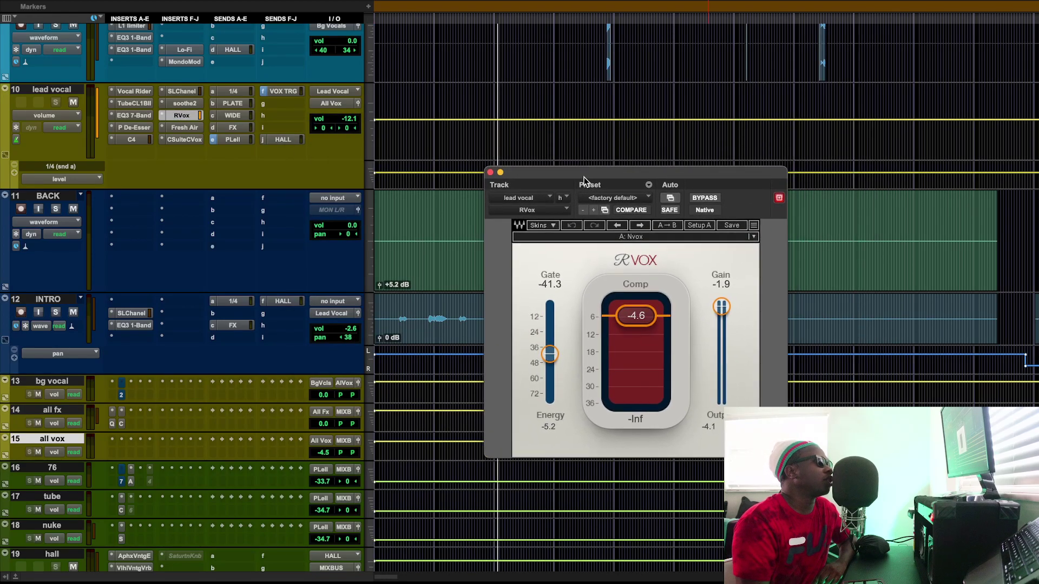
{"action": "left_click", "coordinate": [490, 173]}
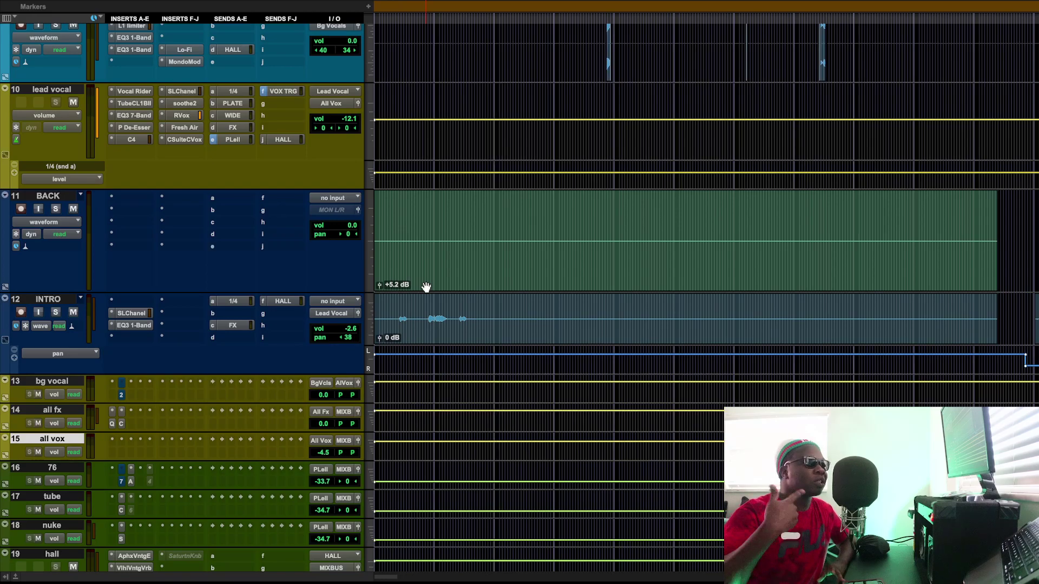
- Open soothe2 on the BEAT track and place its window so that all its controls are visible
{"action": "scroll", "coordinate": [459, 403], "scroll_direction": "up", "scroll_amount": 10}
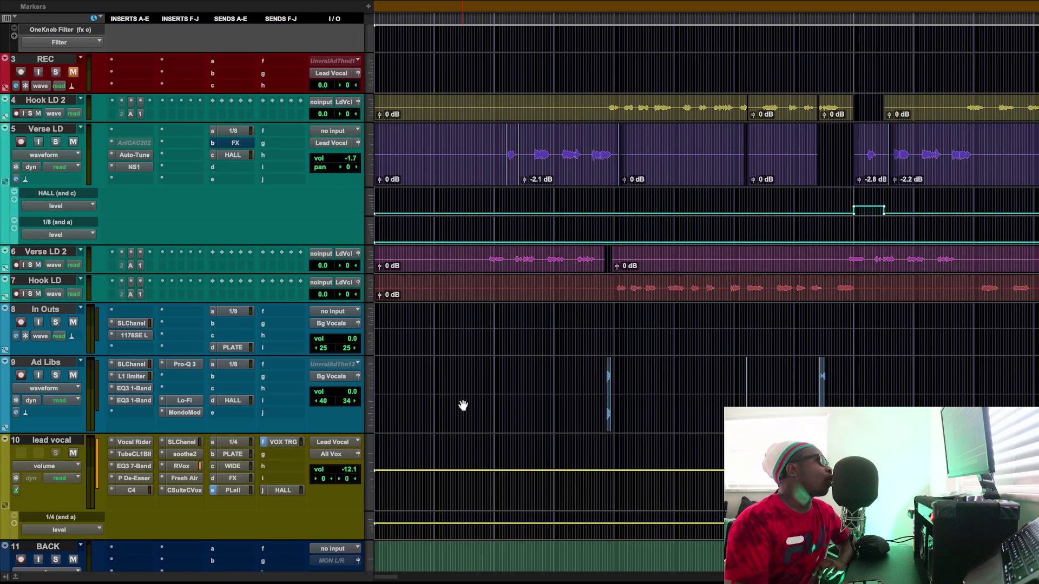
{"action": "scroll", "coordinate": [424, 288], "scroll_direction": "up", "scroll_amount": 4}
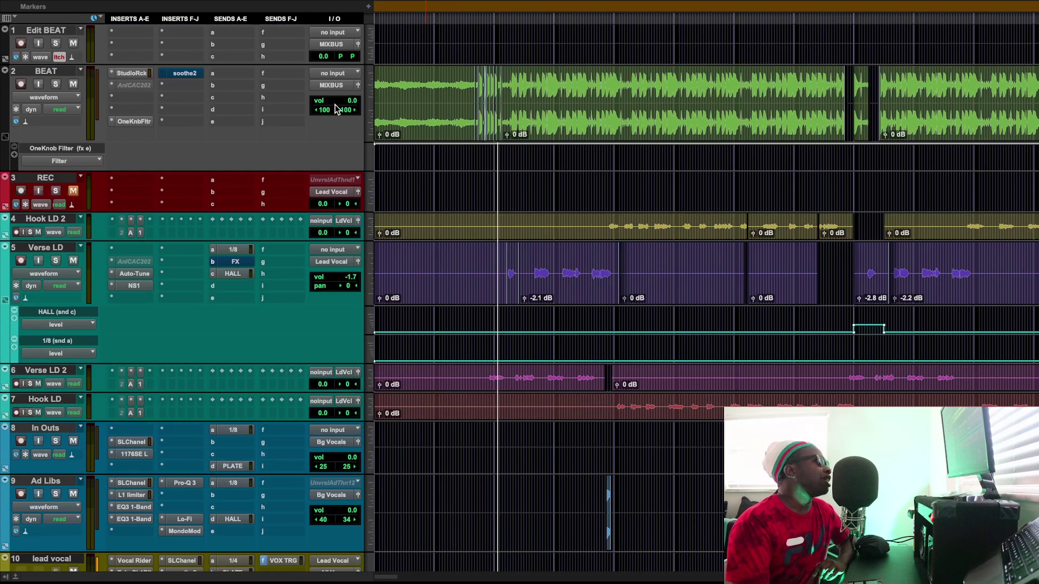
{"action": "left_click", "coordinate": [184, 73]}
{"action": "left_click_drag", "start_coordinate": [763, 164], "coordinate": [433, 87]}
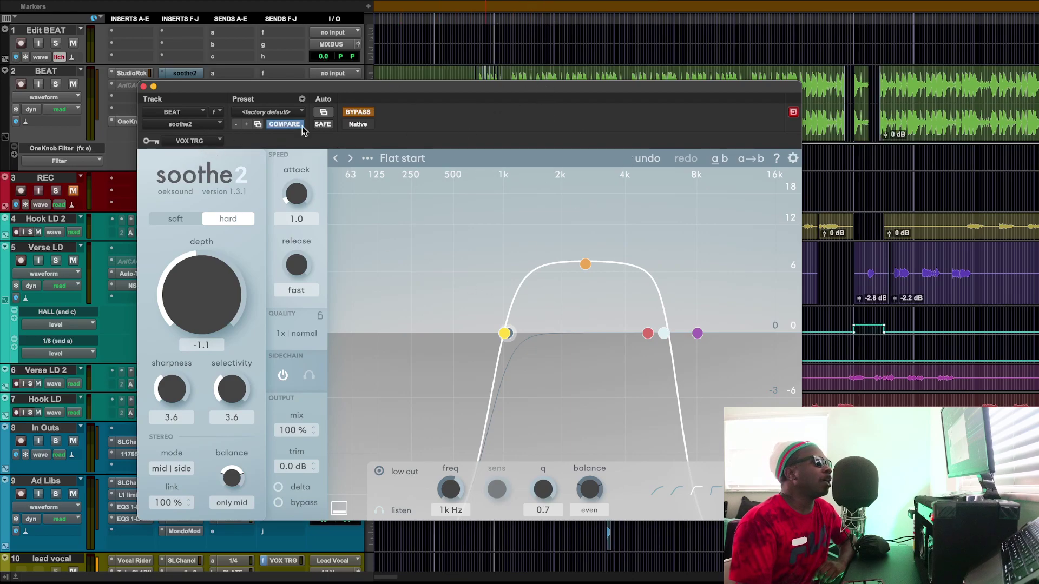
- Play the song and switch the beat's soothe2 in and out for comparison, leaving the plug-in active
{"action": "key", "text": "space"}
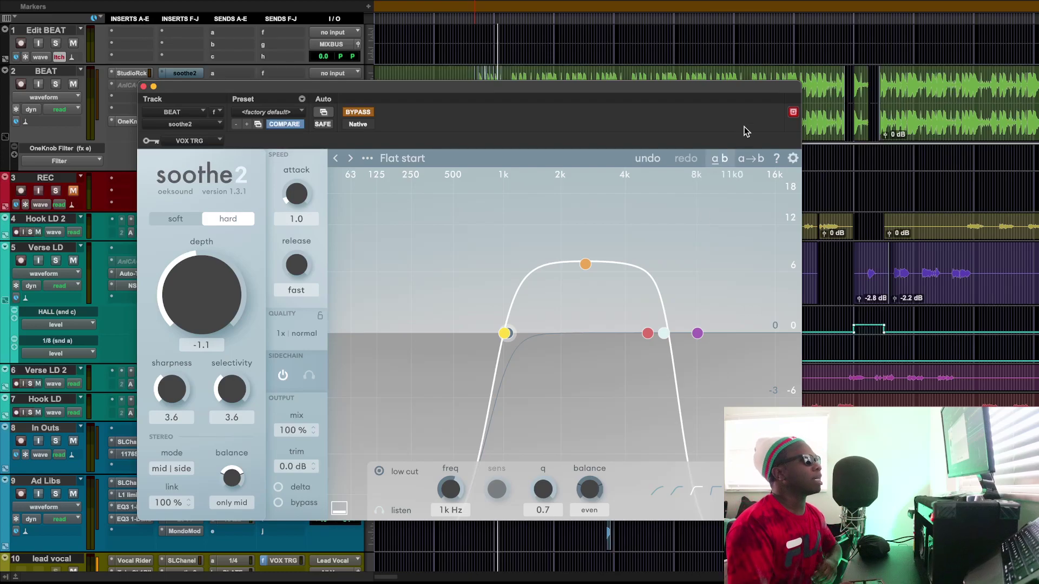
{"action": "key", "text": "space"}
{"action": "key", "text": "space"}
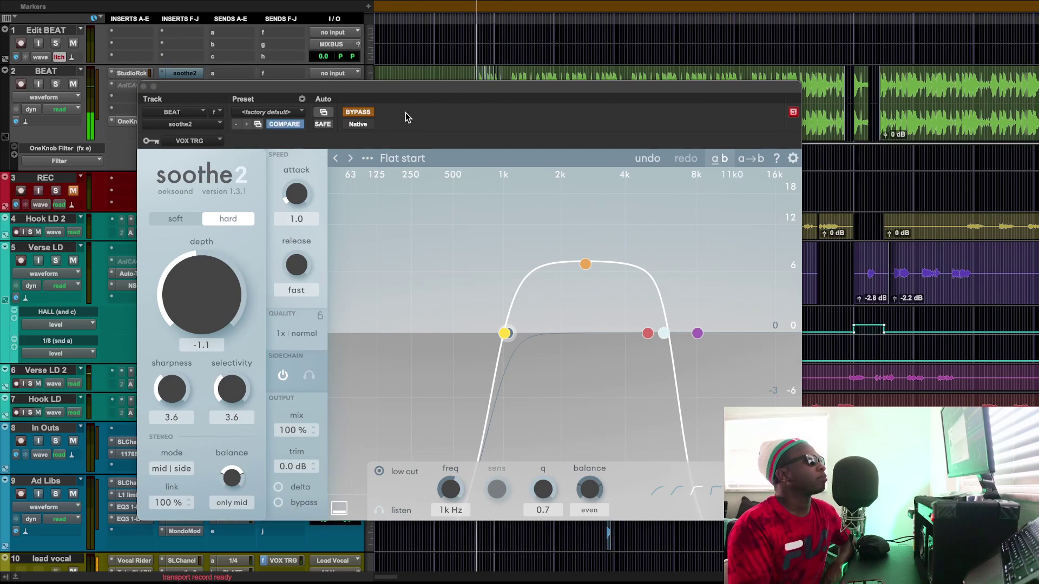
{"action": "left_click", "coordinate": [362, 112]}
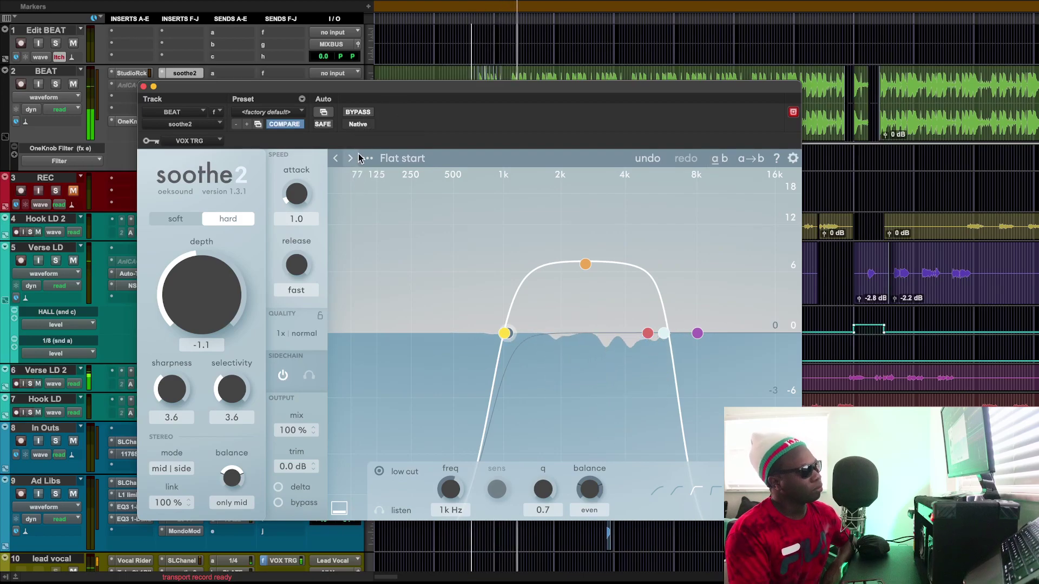
{"action": "left_click", "coordinate": [357, 113]}
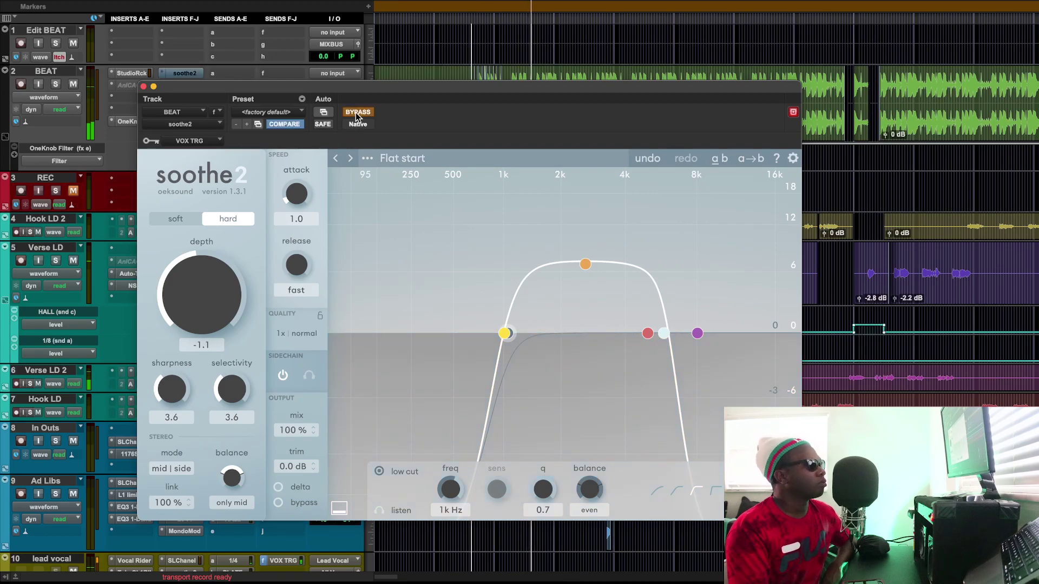
{"action": "left_click", "coordinate": [357, 113]}
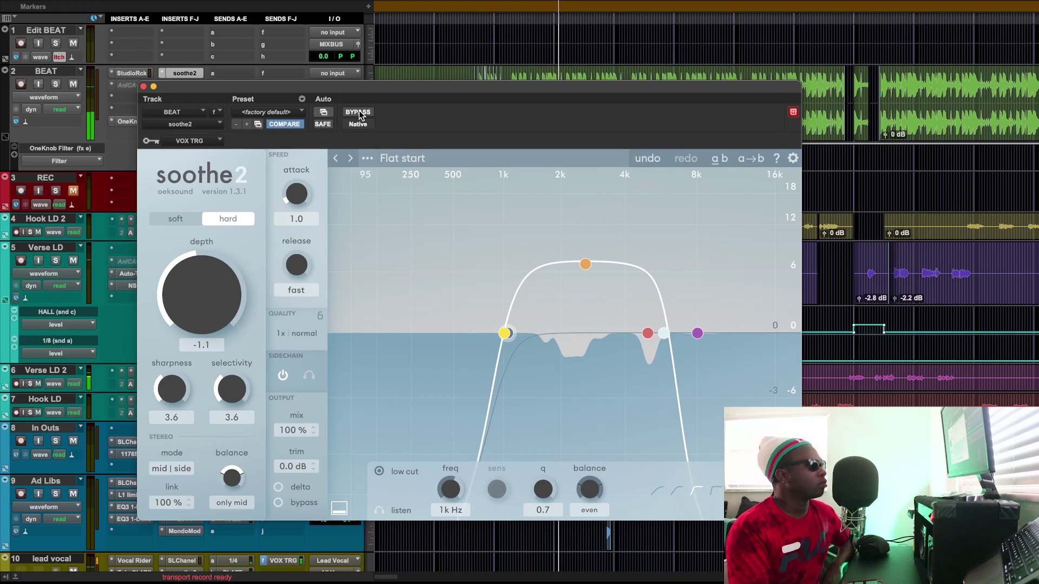
- Raise the soothe2 depth on the beat to 1.1 and compare it with the plug-in bypassed
{"action": "left_click_drag", "start_coordinate": [208, 301], "coordinate": [215, 280]}
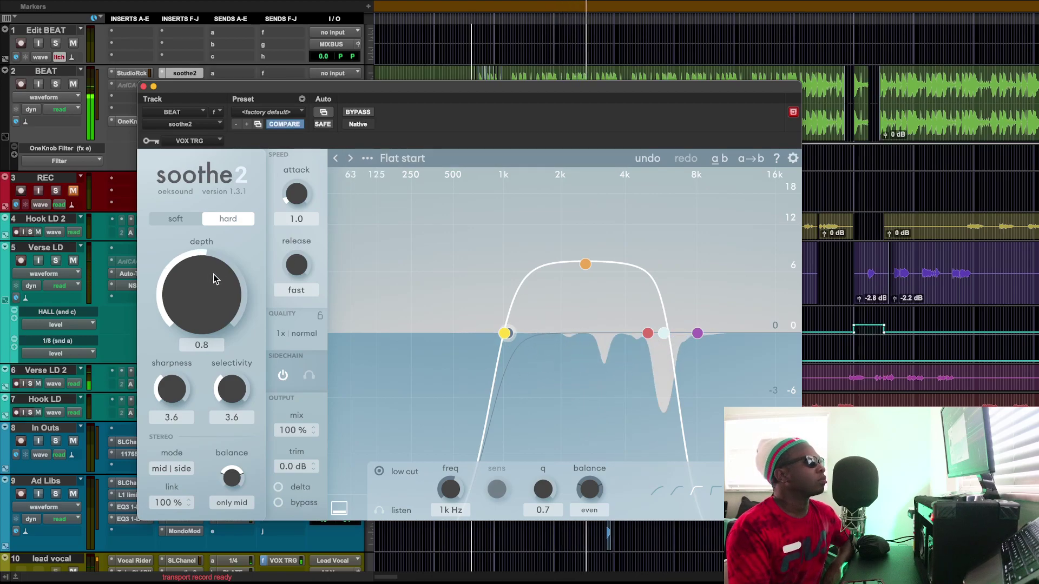
{"action": "left_click", "coordinate": [348, 113]}
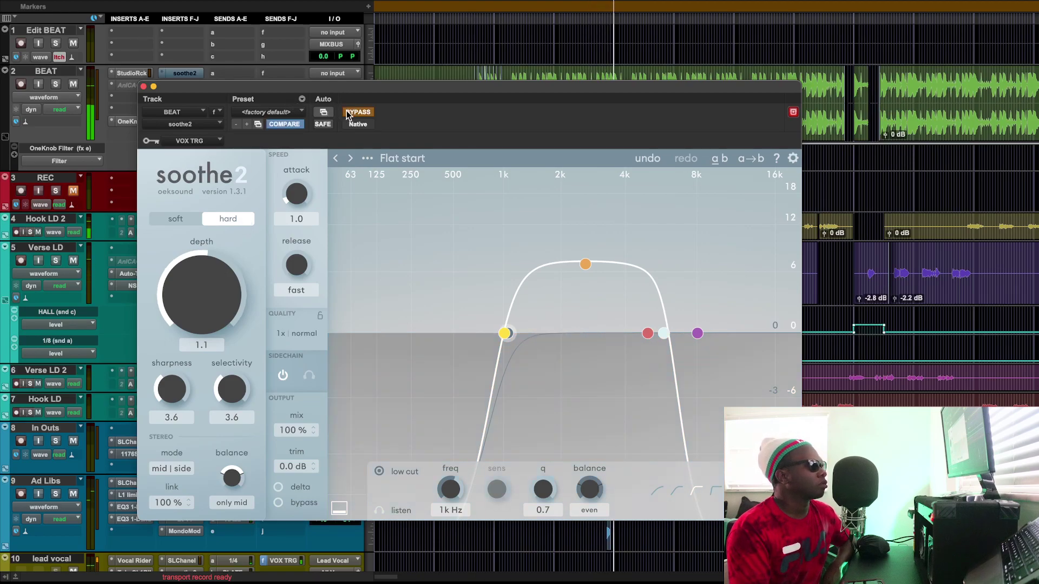
{"action": "left_click", "coordinate": [348, 113]}
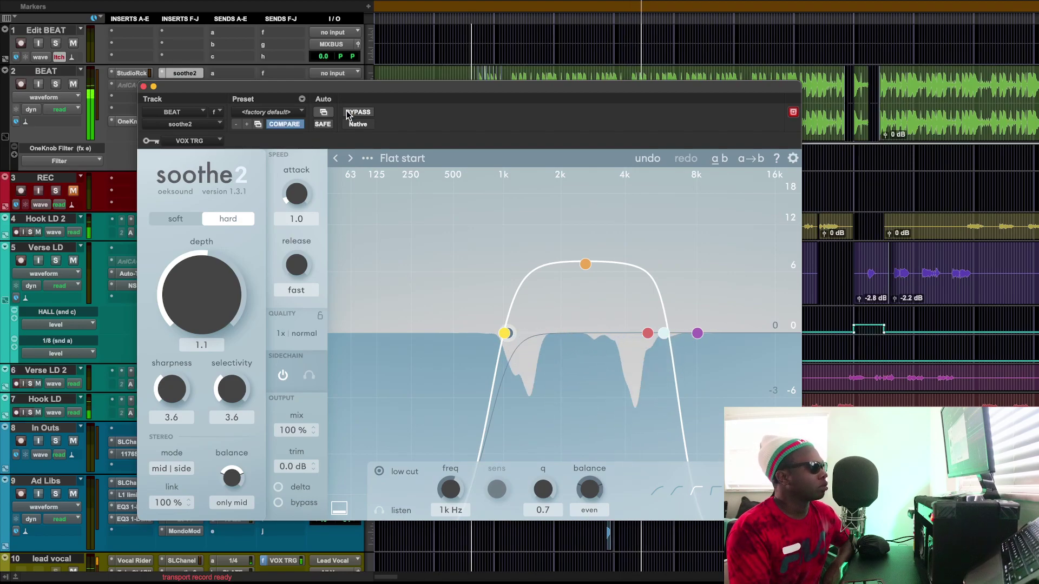
- Set the soothe2 depth to 0.5, compare with both the track-level and internal bypass, and stop playback with the plug-in active
{"action": "left_click_drag", "start_coordinate": [227, 290], "coordinate": [227, 303]}
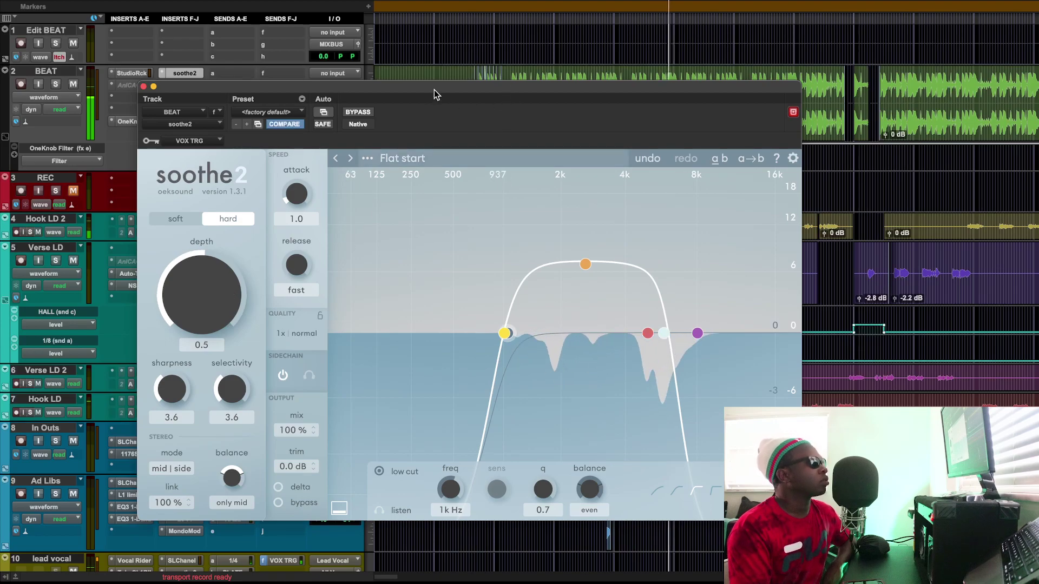
{"action": "left_click", "coordinate": [366, 113]}
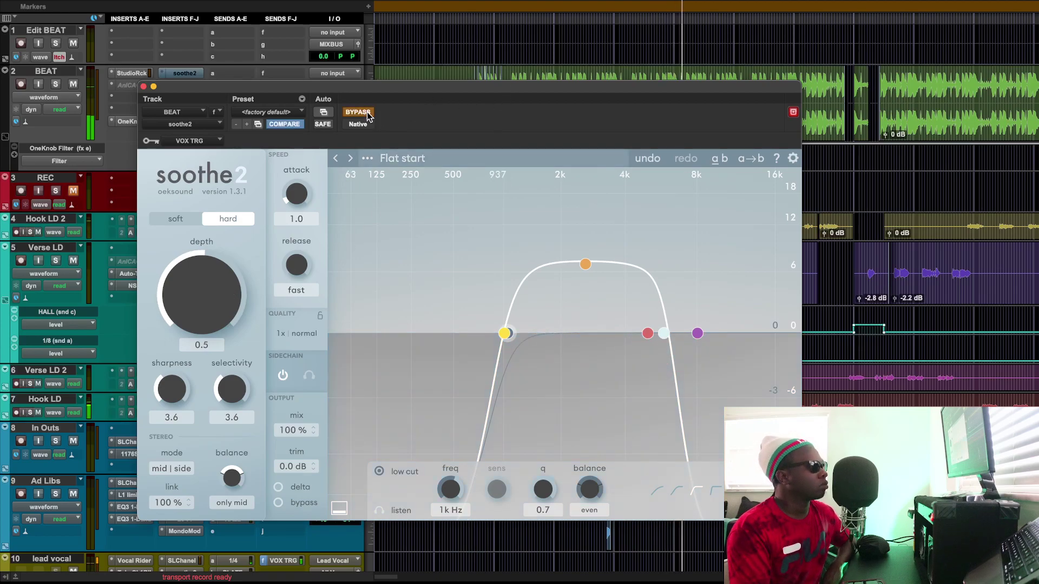
{"action": "left_click", "coordinate": [369, 115]}
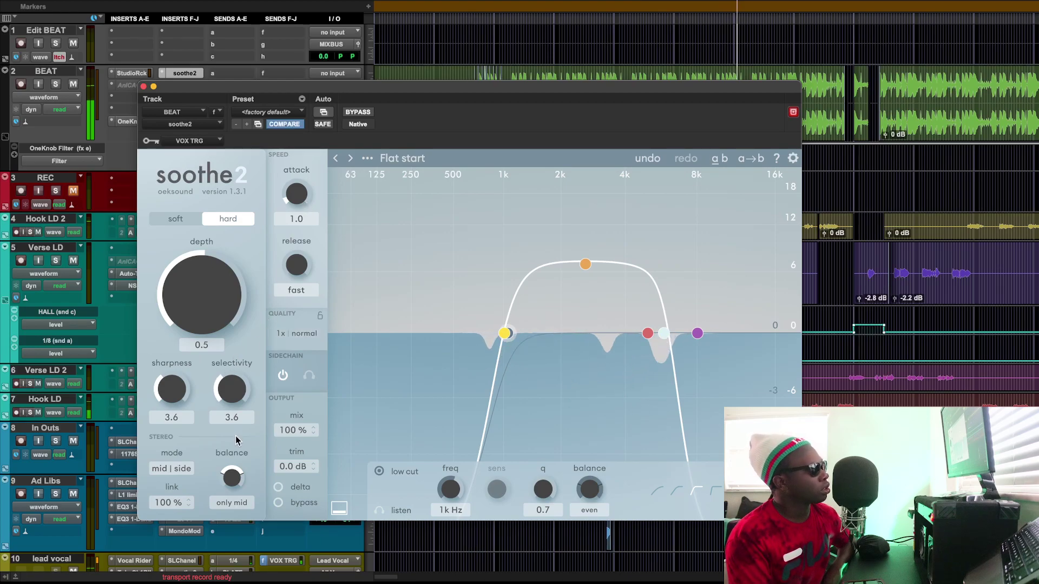
{"action": "left_click", "coordinate": [278, 503]}
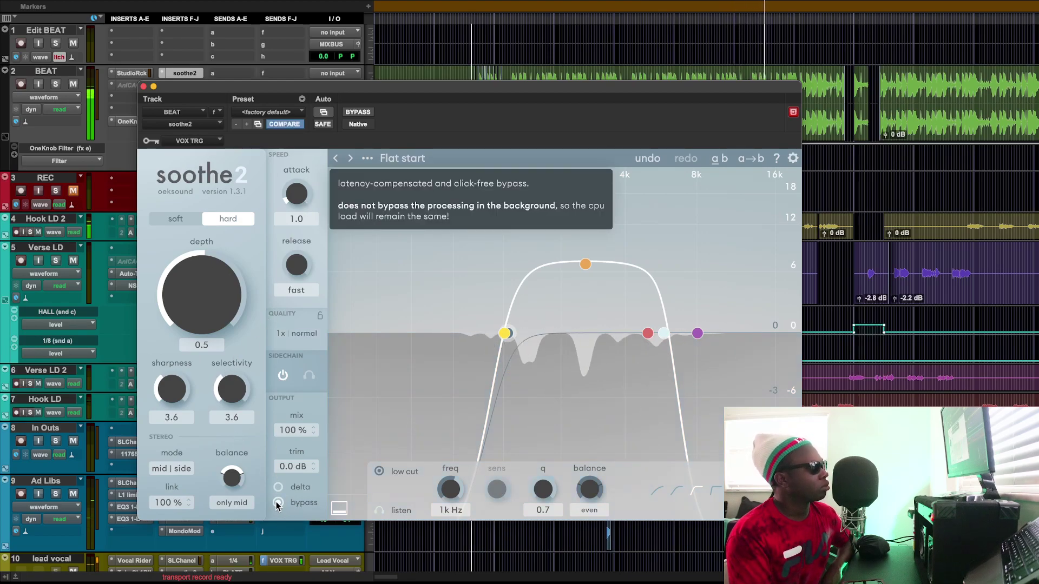
{"action": "left_click", "coordinate": [278, 503]}
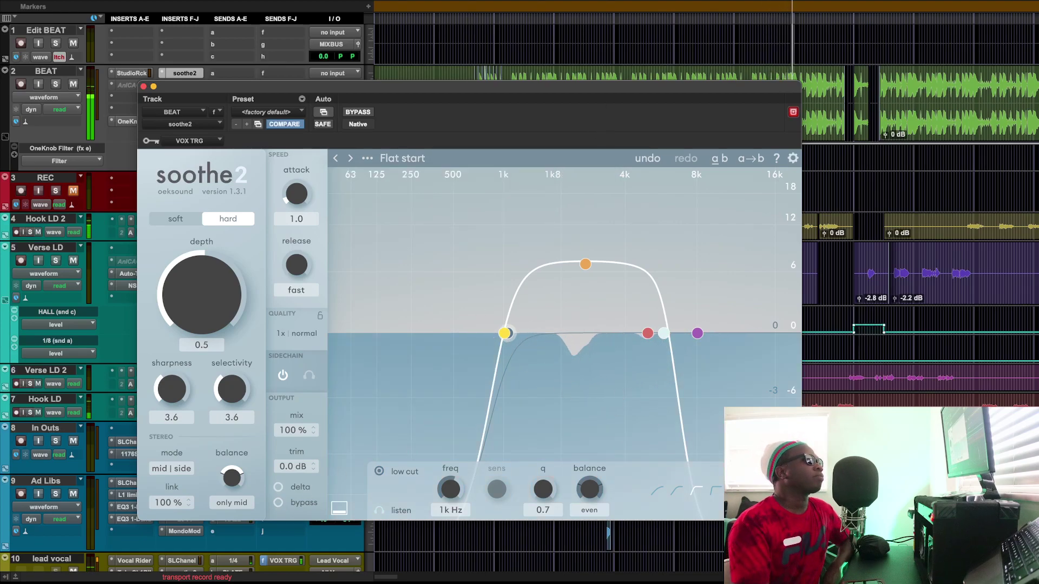
{"action": "key", "text": "space"}
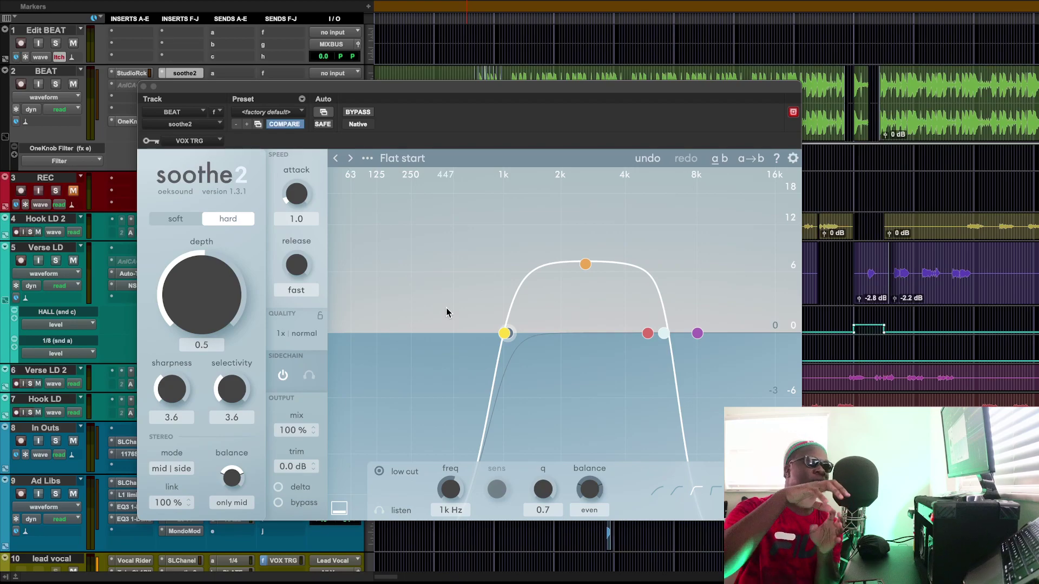
{"action": "key", "text": "space"}
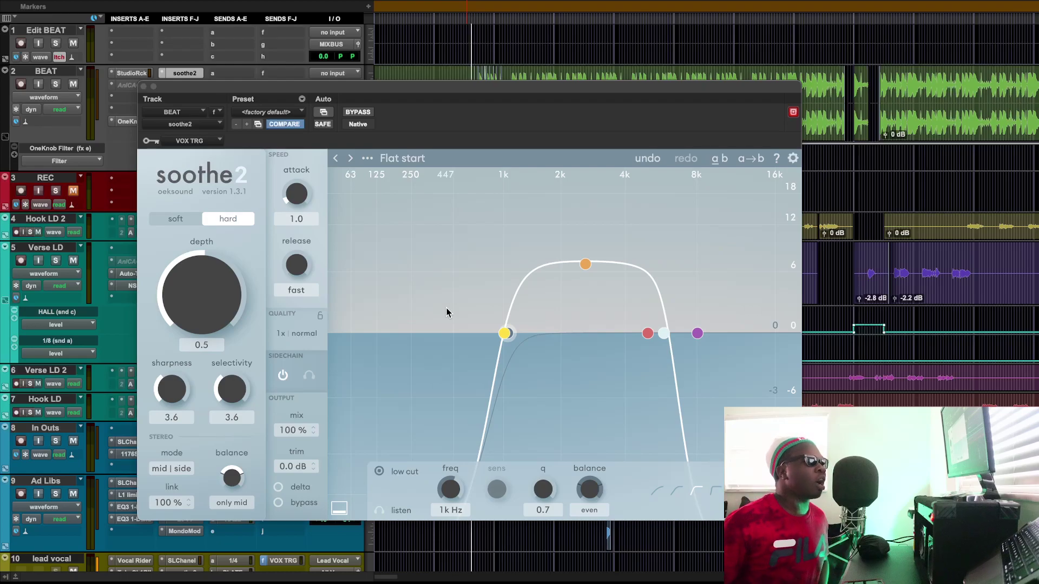